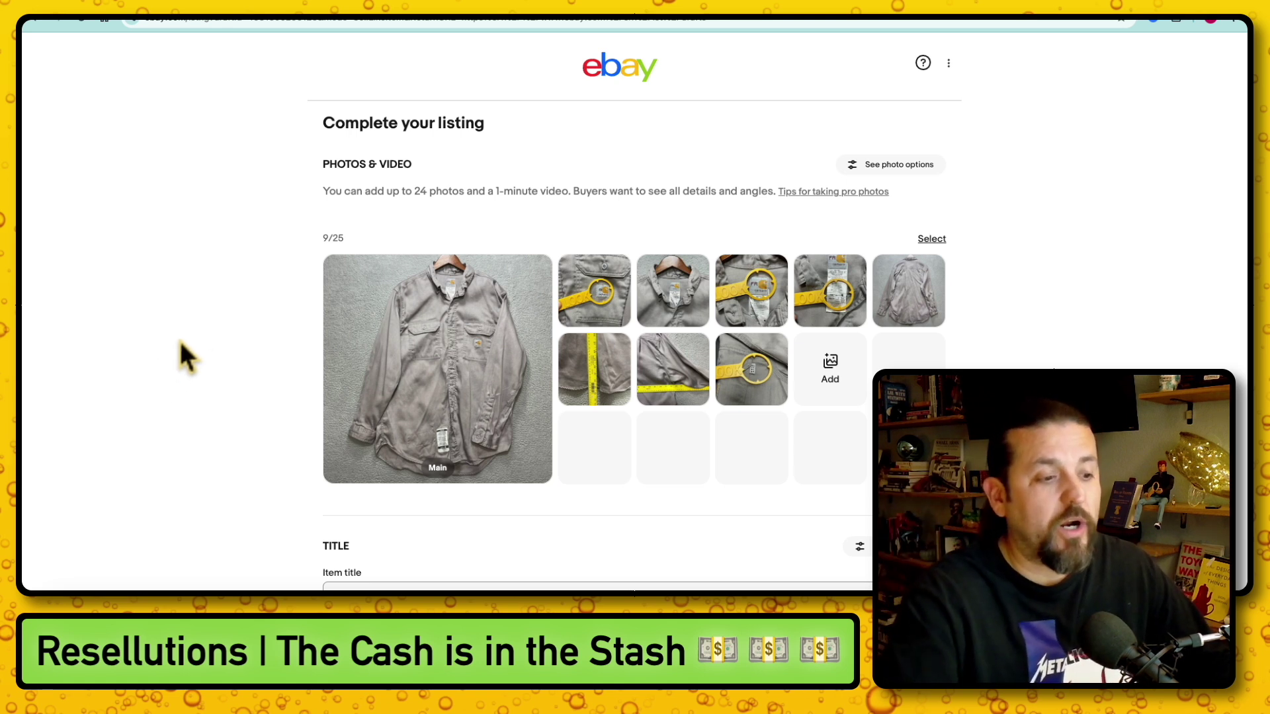
# Step: Review the Carhartt shirt listing's photos, title, category, item specifics and condition down to the variations section
pyautogui.scroll(-3, 228, 357)
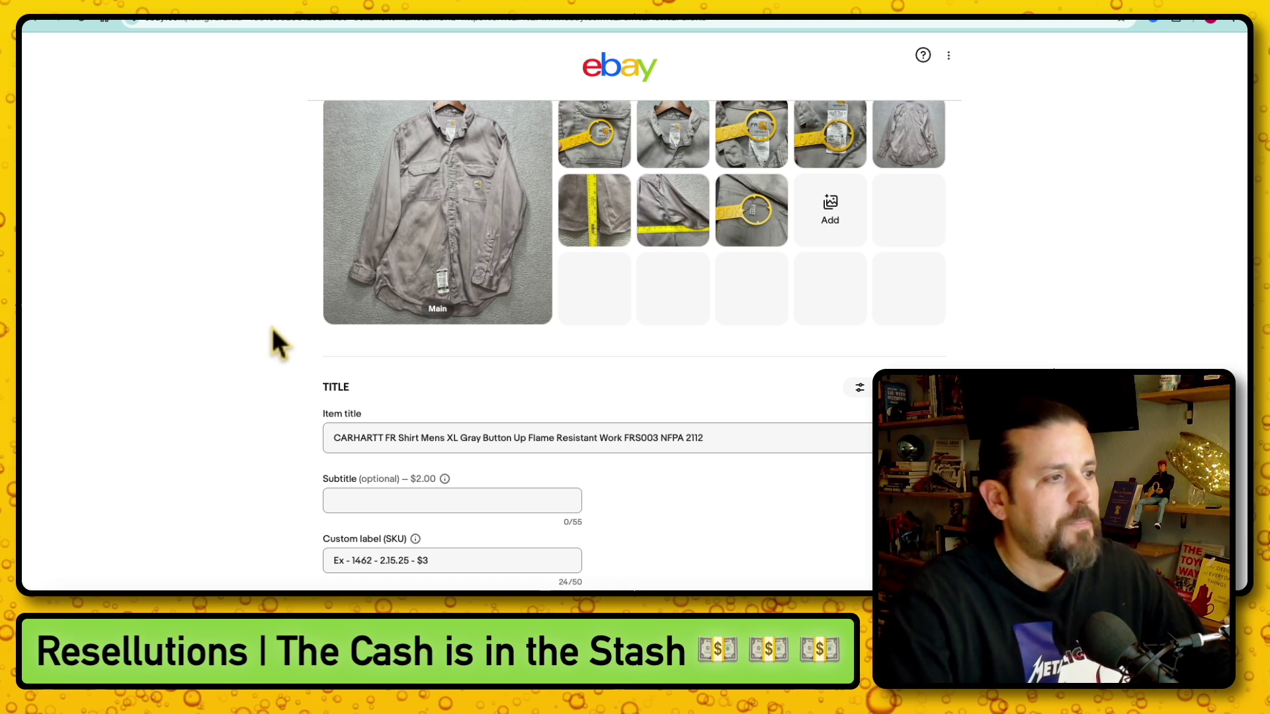
pyautogui.scroll(-2, 272, 340)
pyautogui.scroll(3, 880, 298)
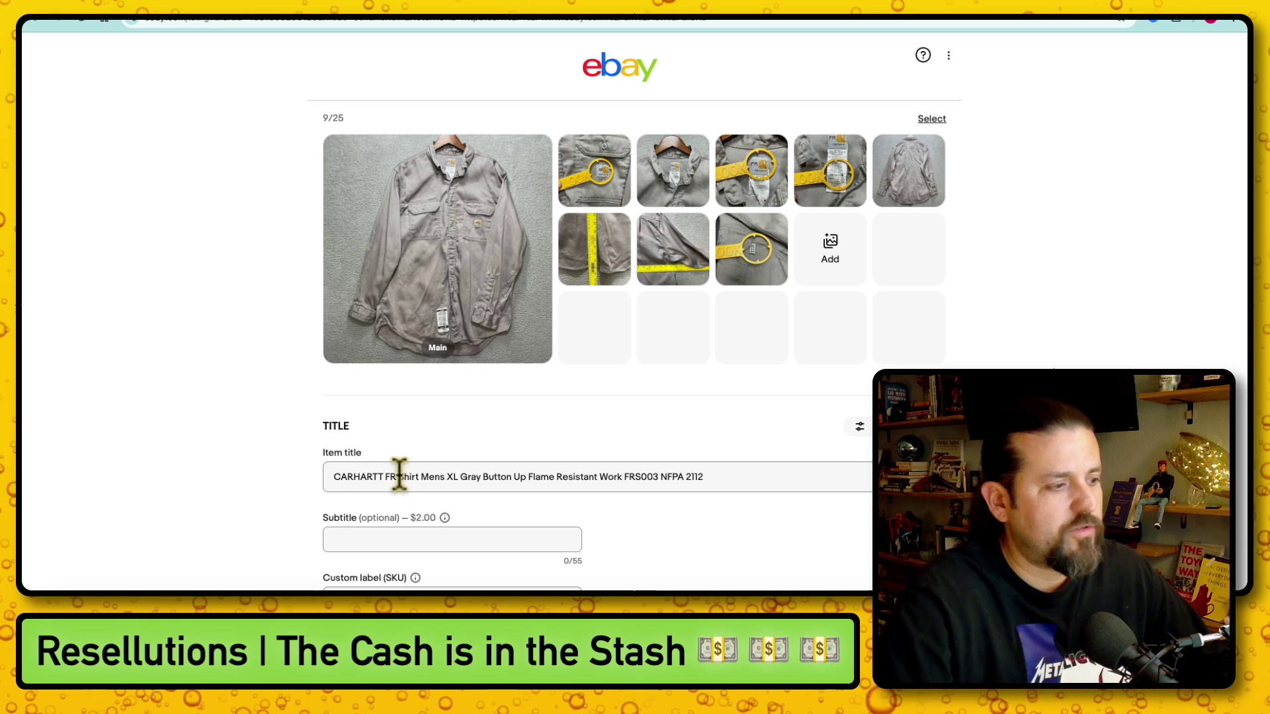
pyautogui.scroll(-3, 397, 475)
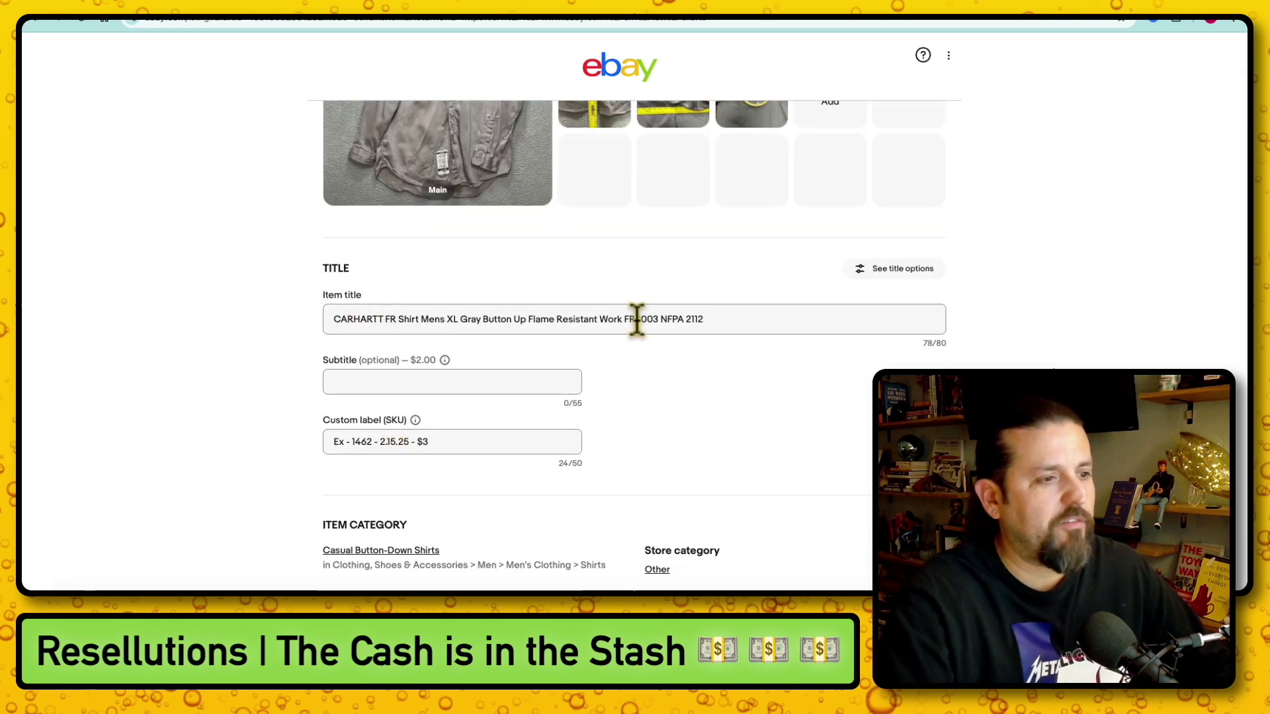
pyautogui.scroll(-3, 355, 372)
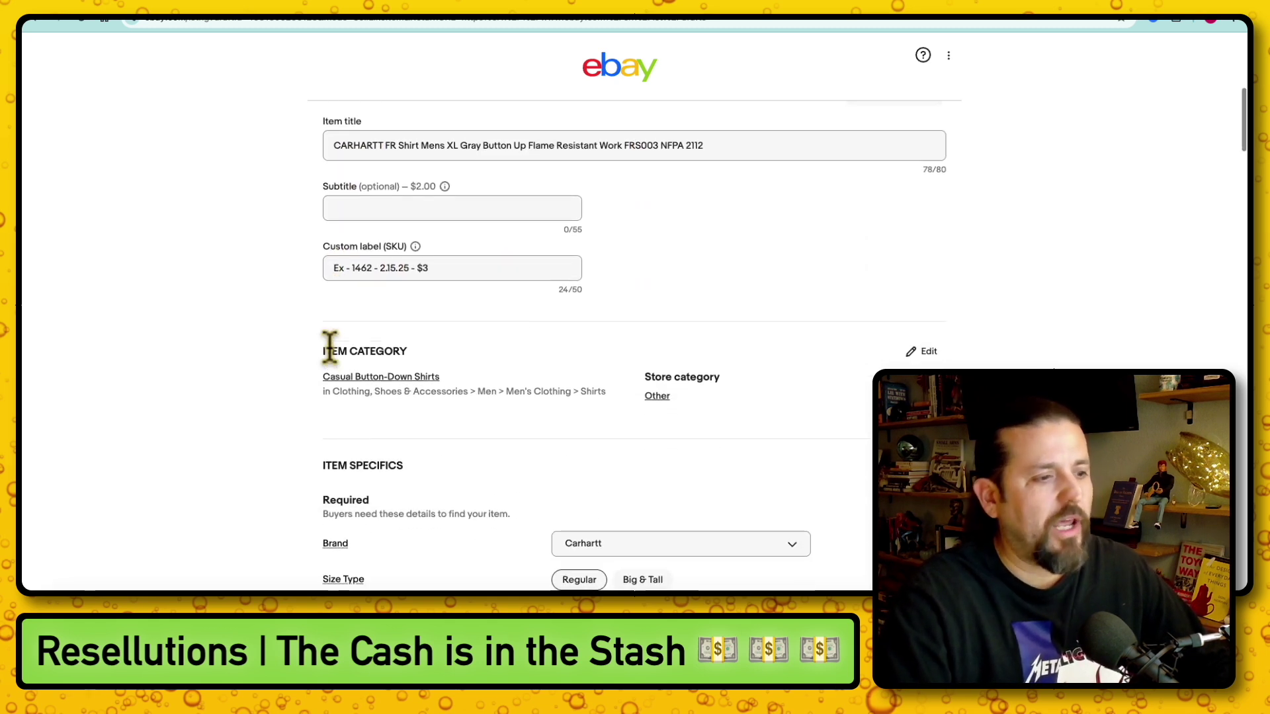
pyautogui.scroll(-5, 331, 352)
pyautogui.scroll(-5, 359, 332)
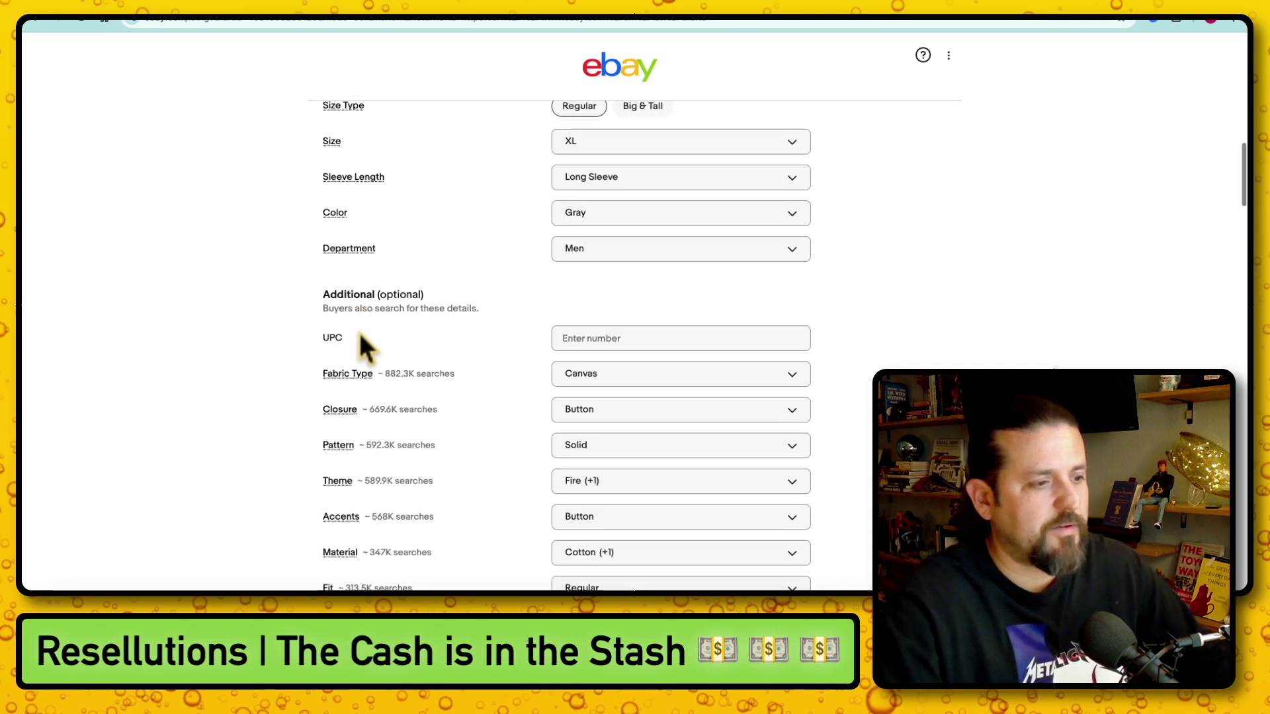
pyautogui.scroll(-12, 362, 339)
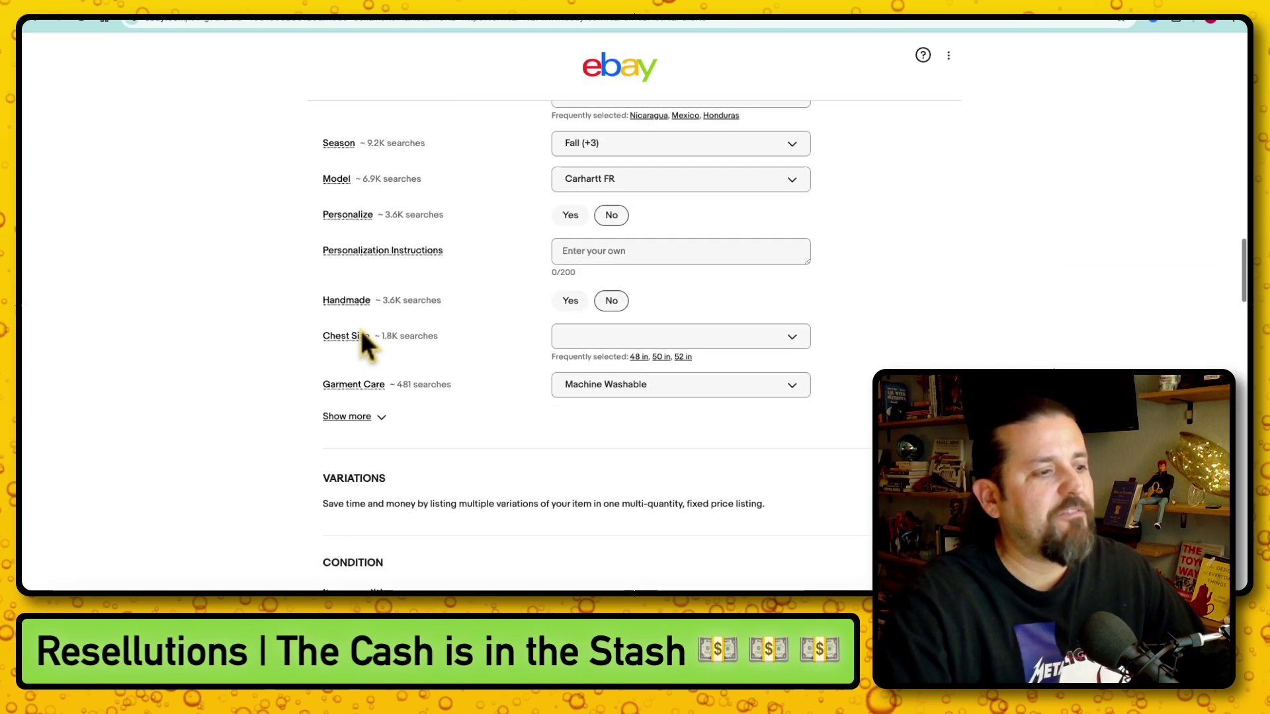
pyautogui.scroll(-1, 362, 338)
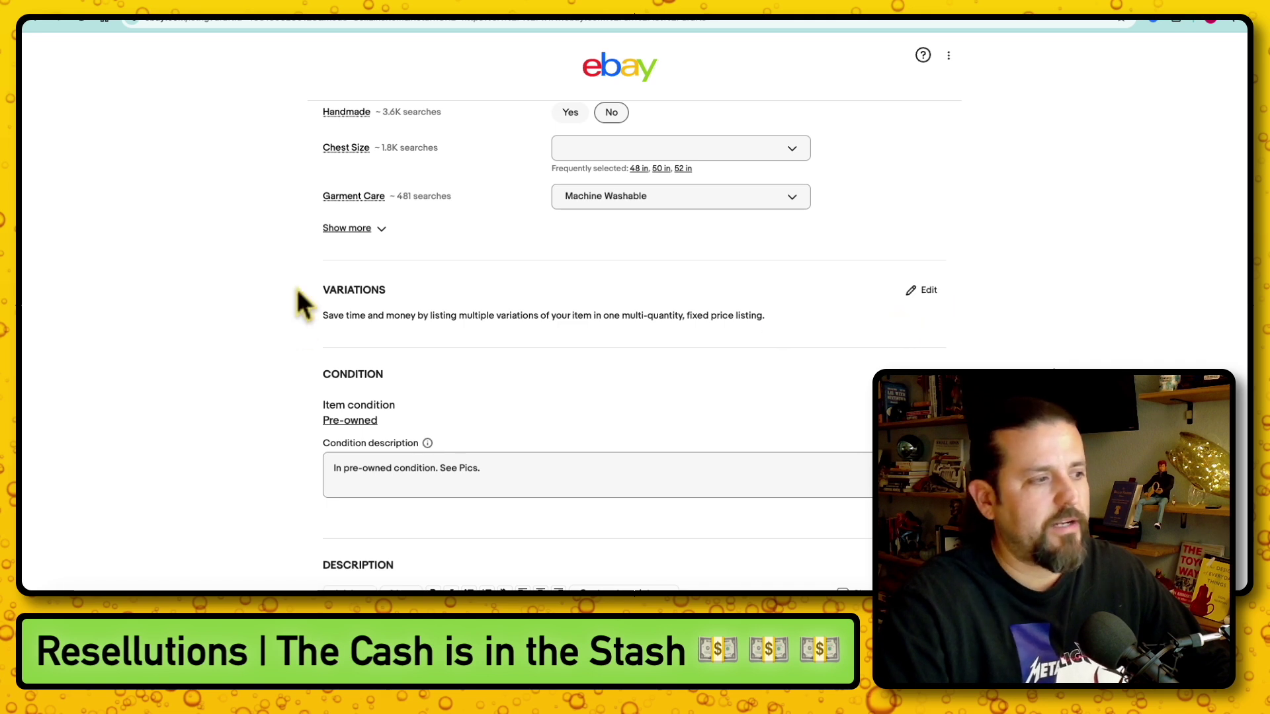
# Step: Open the listing's variations and replace the suggested Character and Chest Size attributes with a custom attribute named Number of Pockets
pyautogui.click(923, 295)
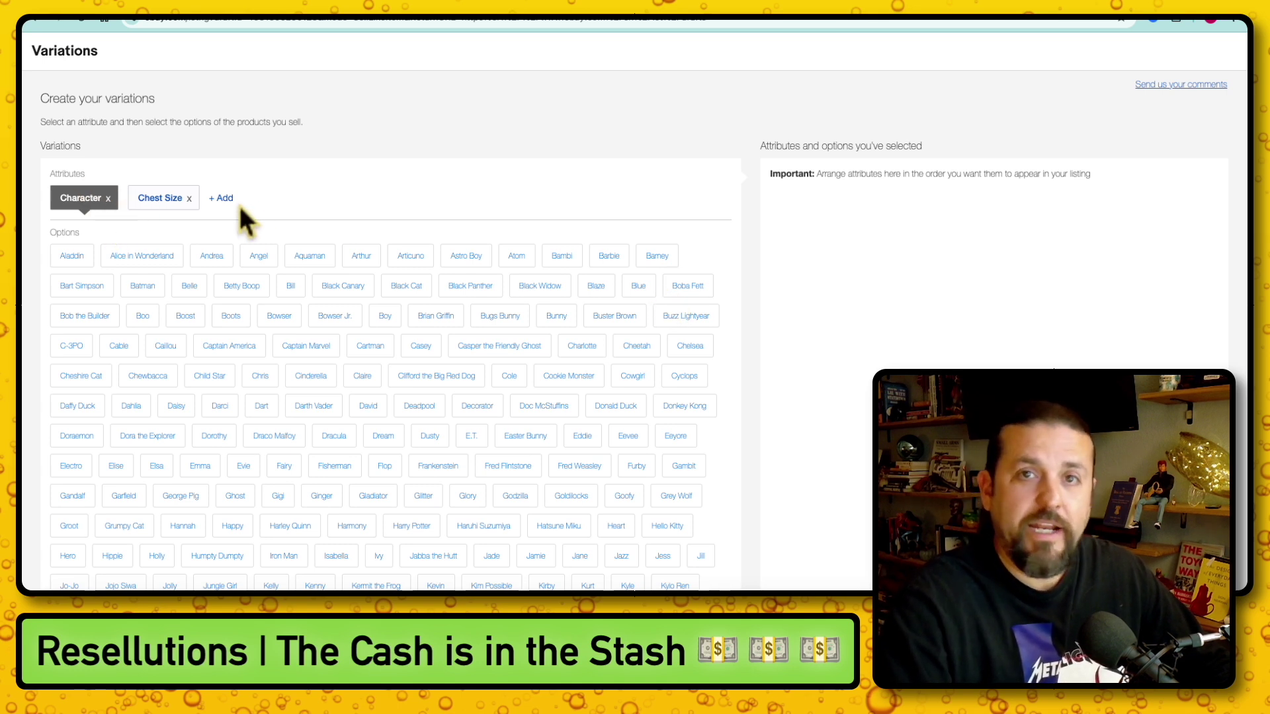
pyautogui.click(108, 199)
pyautogui.click(66, 192)
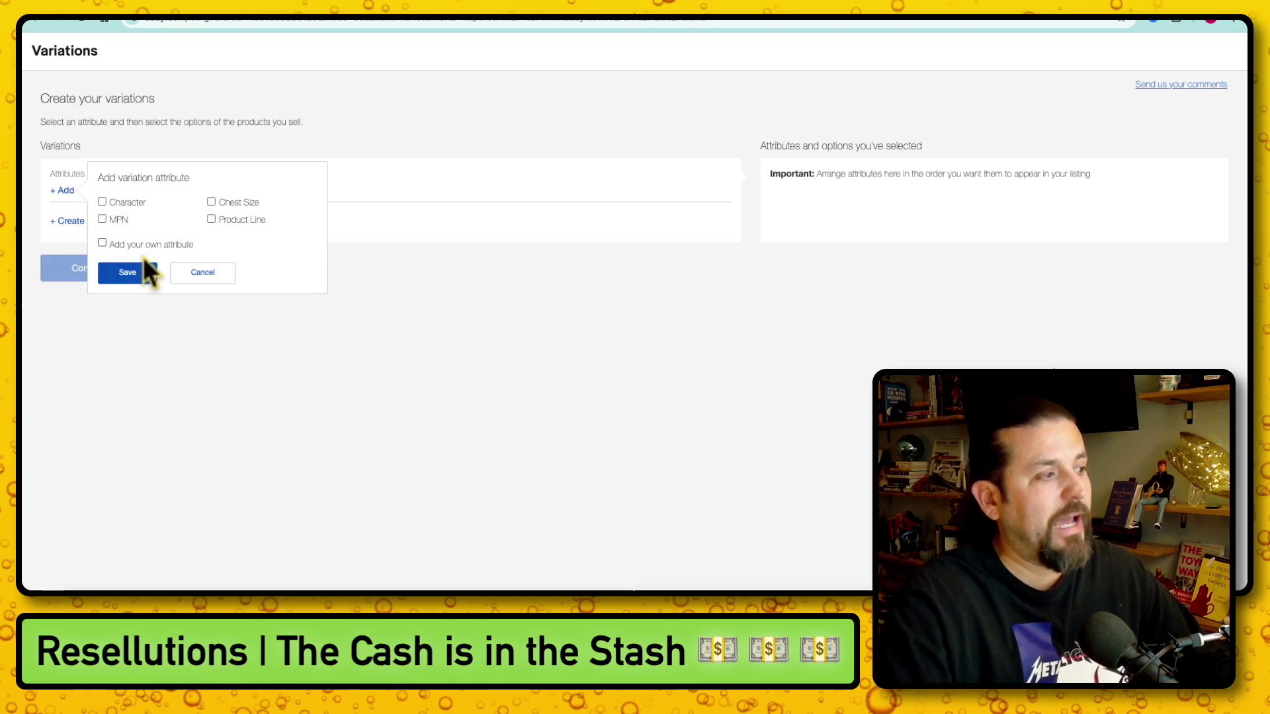
pyautogui.click(128, 246)
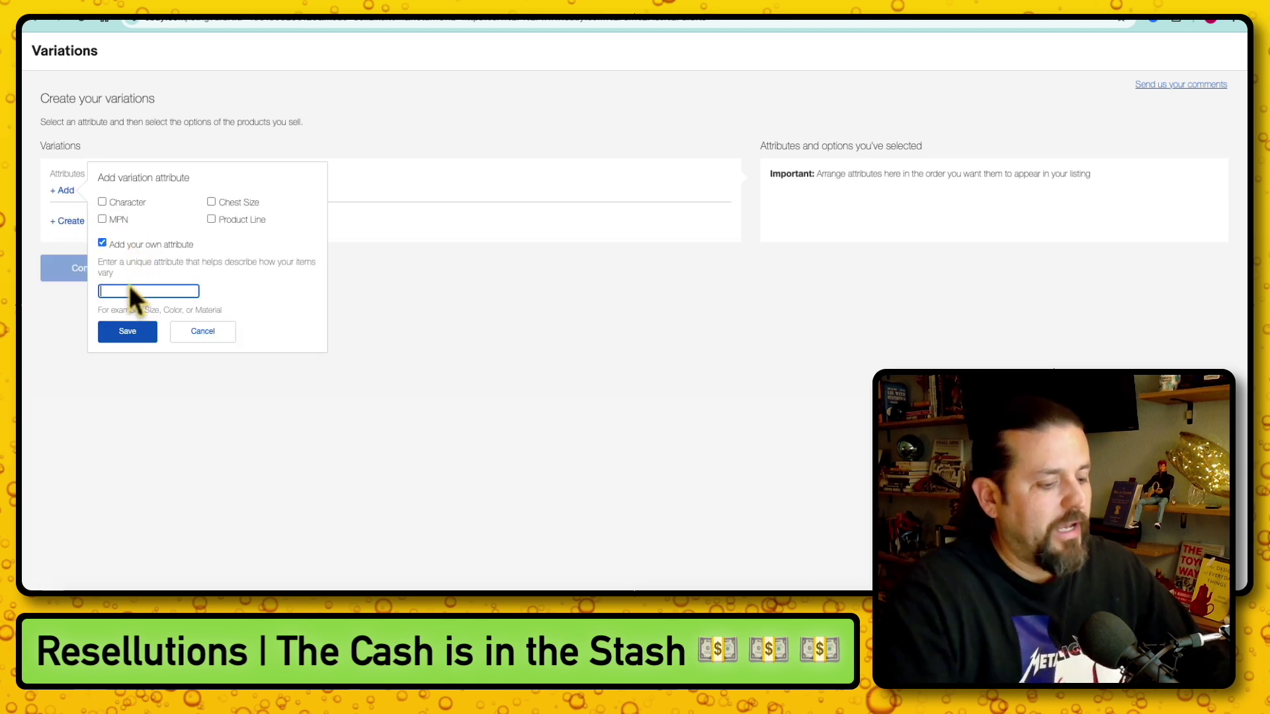
pyautogui.write('Number of')
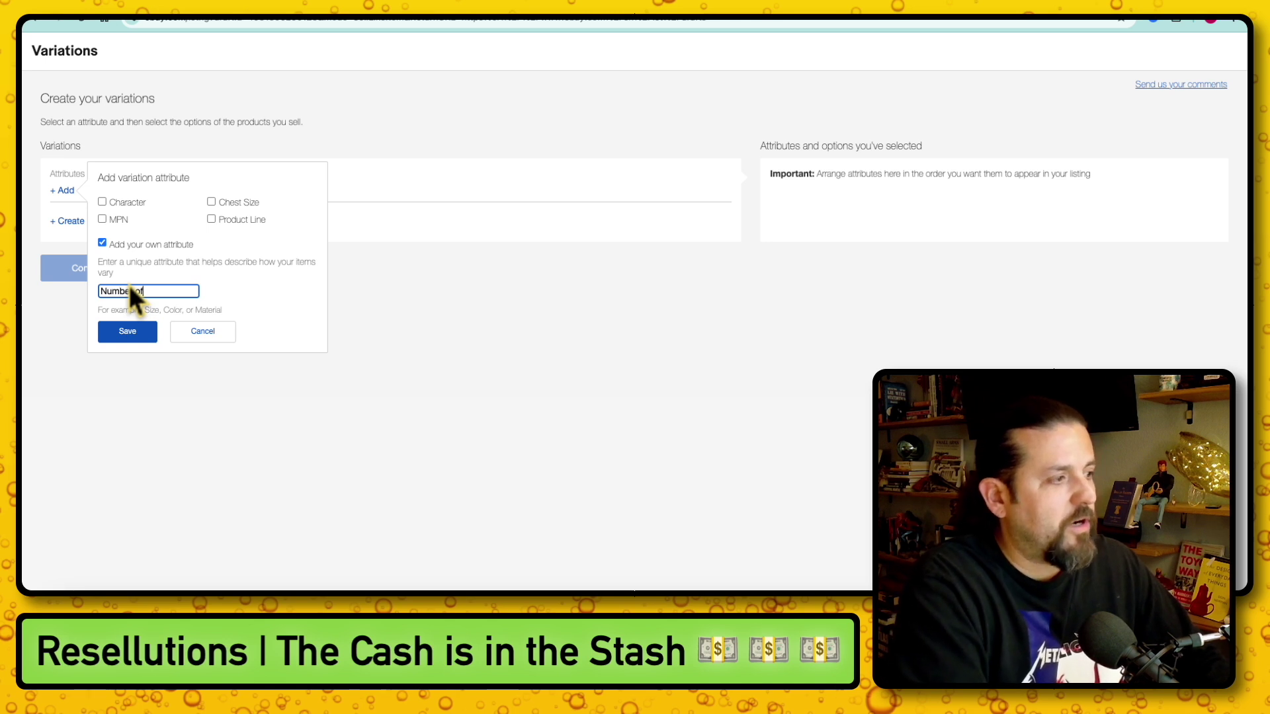
pyautogui.write(' Pockets')
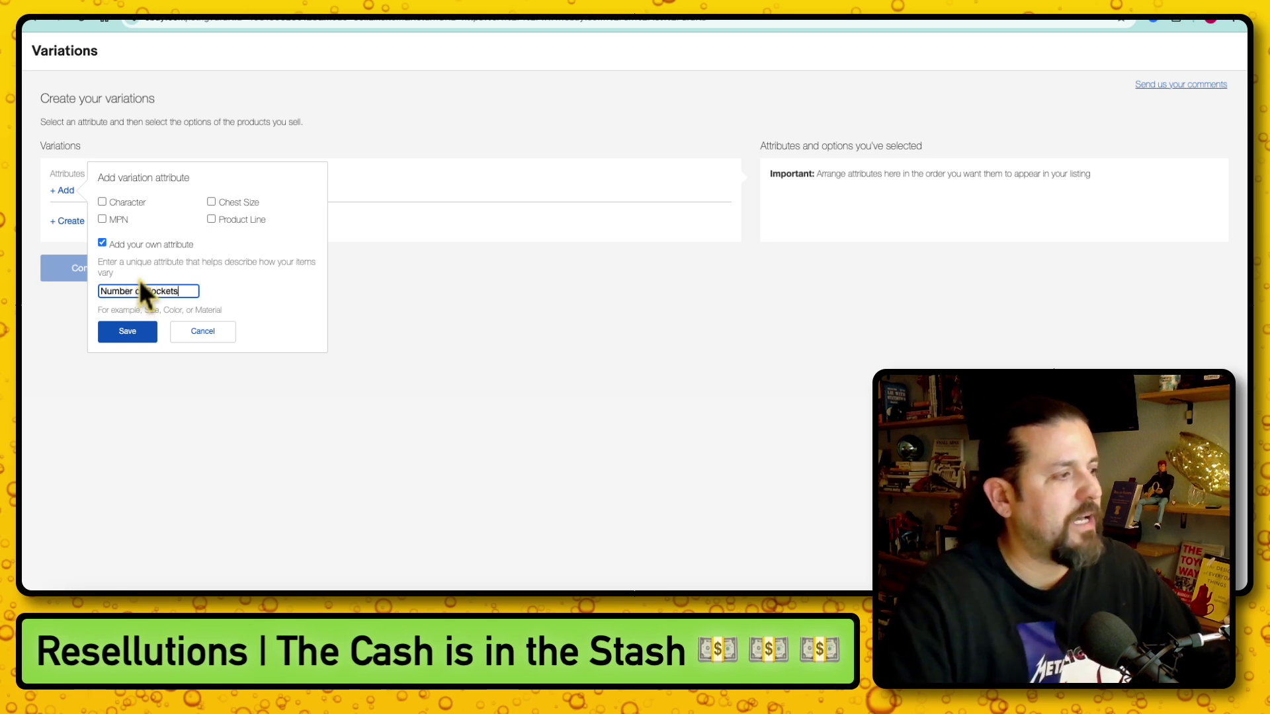
pyautogui.click(127, 332)
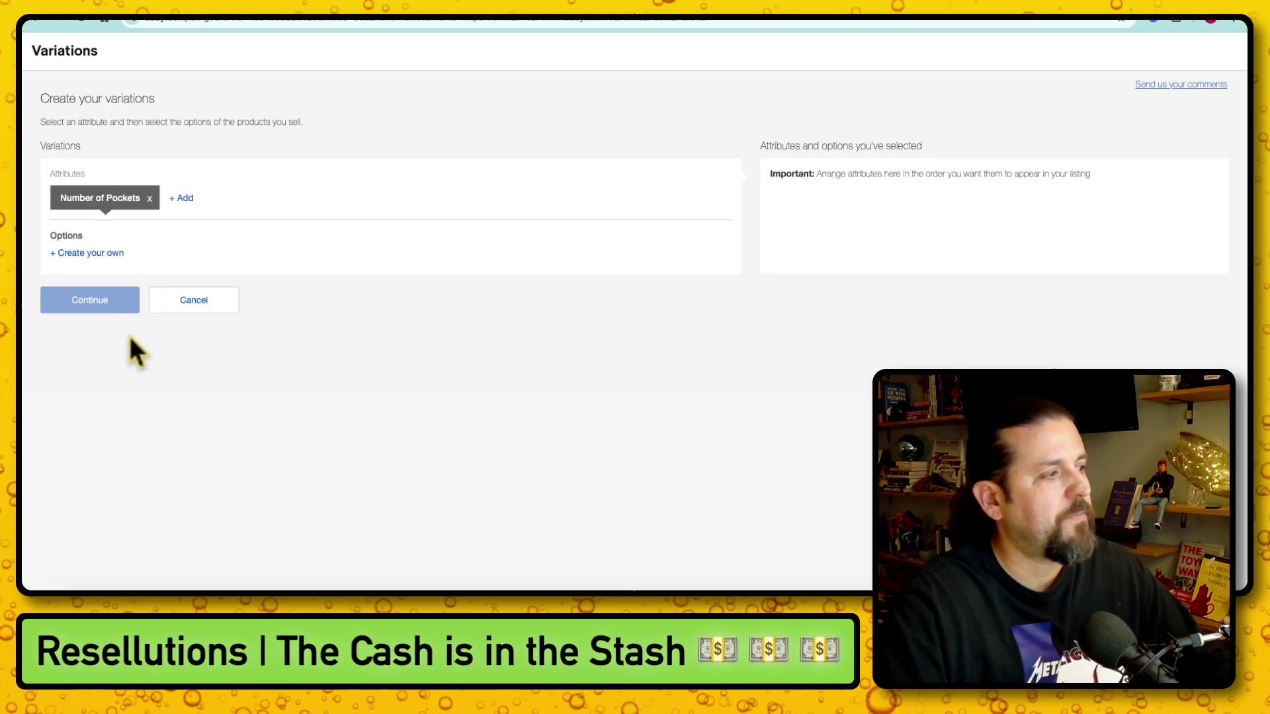
# Step: Create the options 1 Pocket, 2 Pockets and 3 Pockets for the Number of Pockets attribute and continue to the variation details
pyautogui.click(83, 254)
pyautogui.write('1')
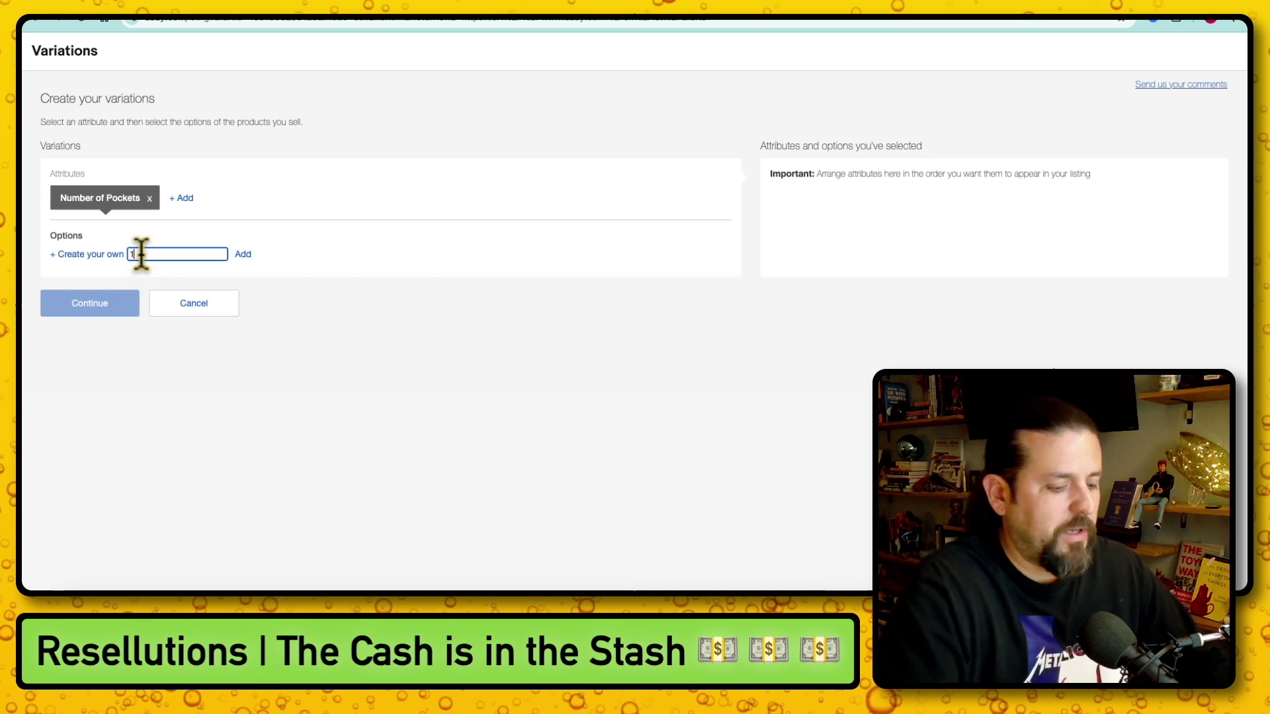
pyautogui.write(' Pocket')
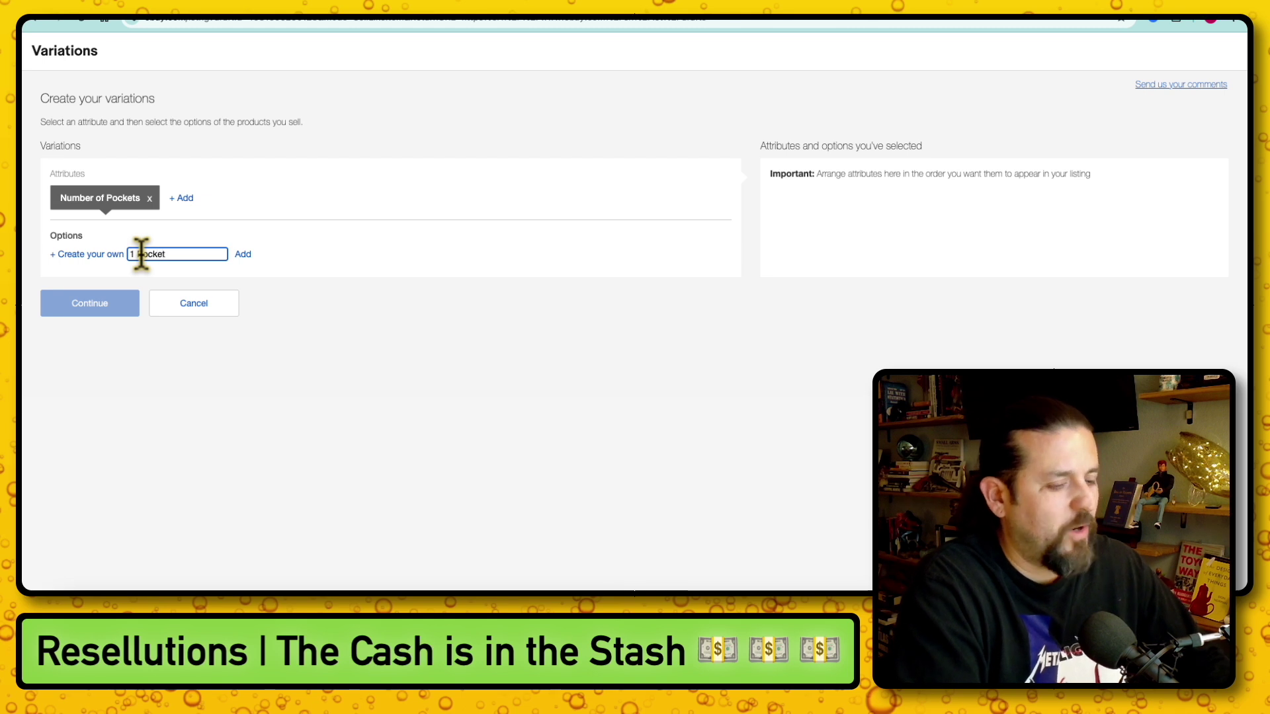
pyautogui.press('Return')
pyautogui.click(102, 287)
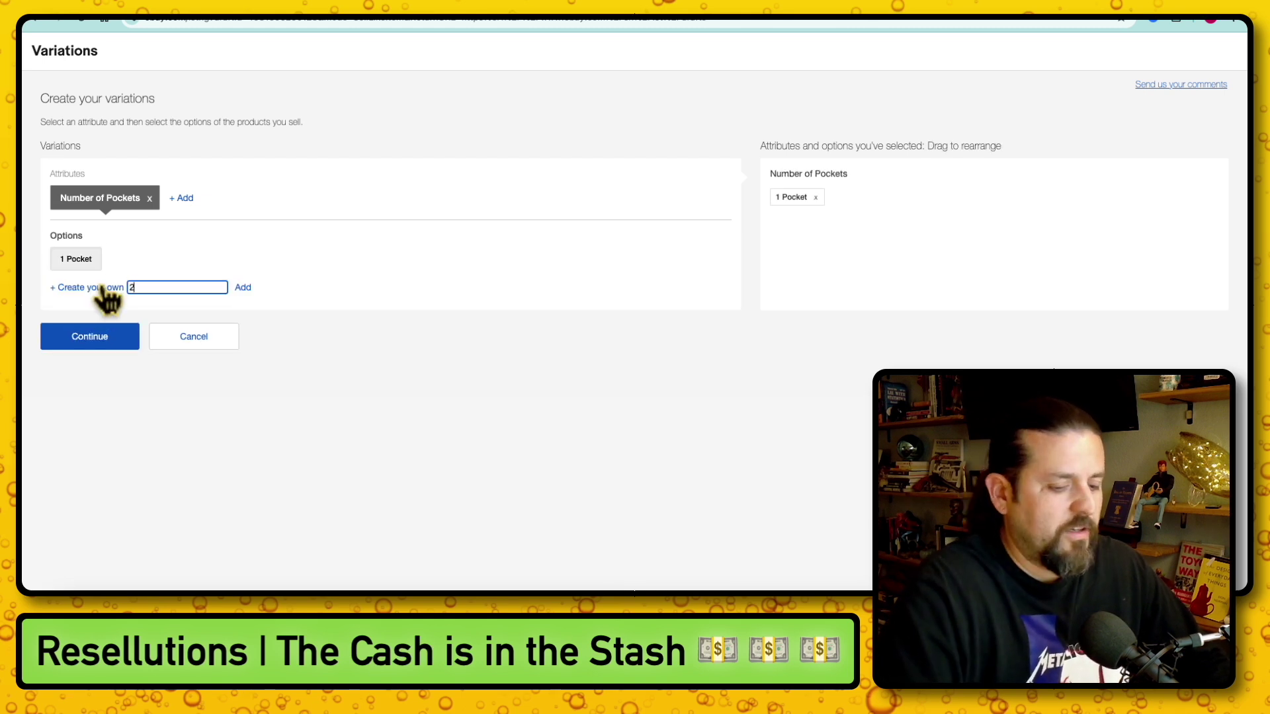
pyautogui.write('2 Pockets')
pyautogui.press('Return')
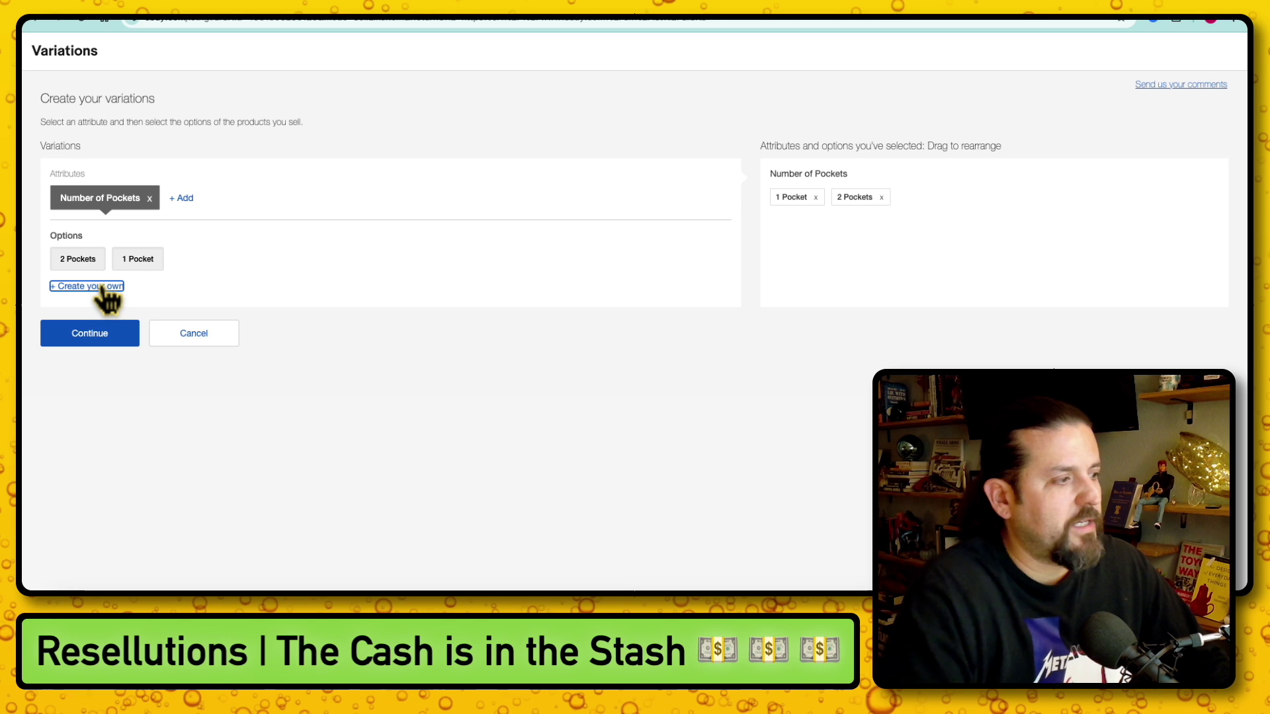
pyautogui.click(106, 287)
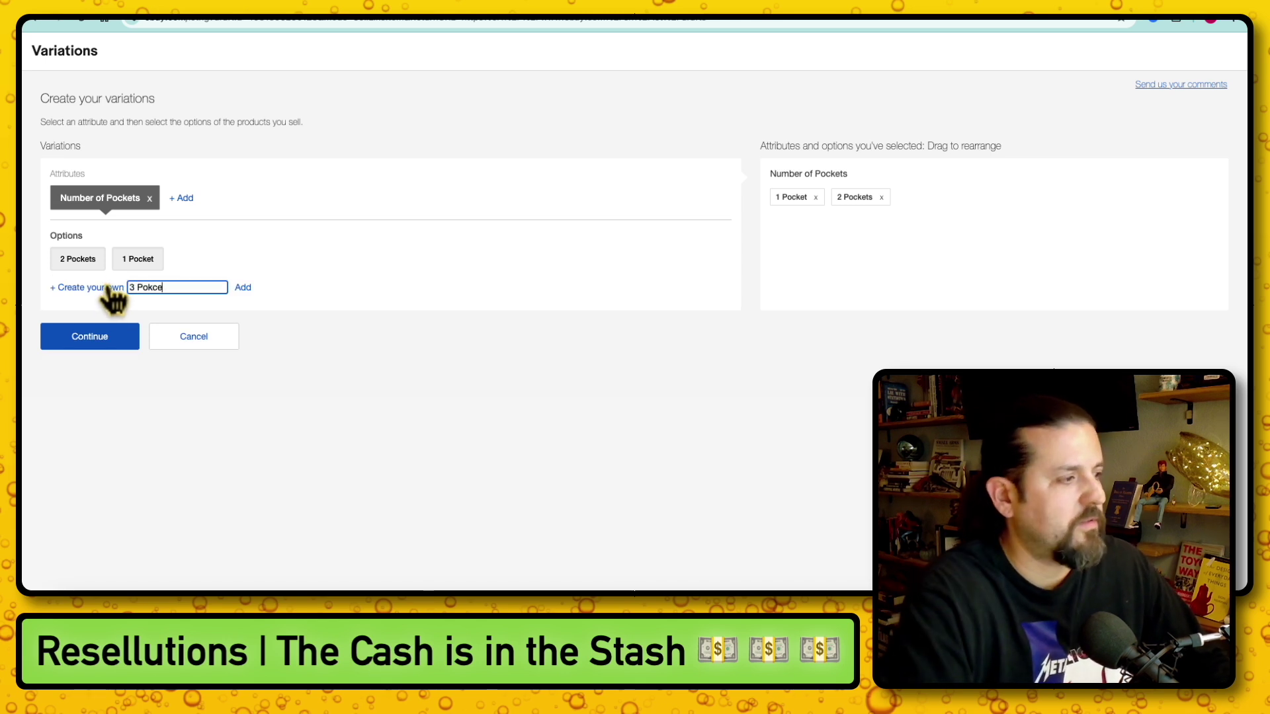
pyautogui.write('3 Pockets')
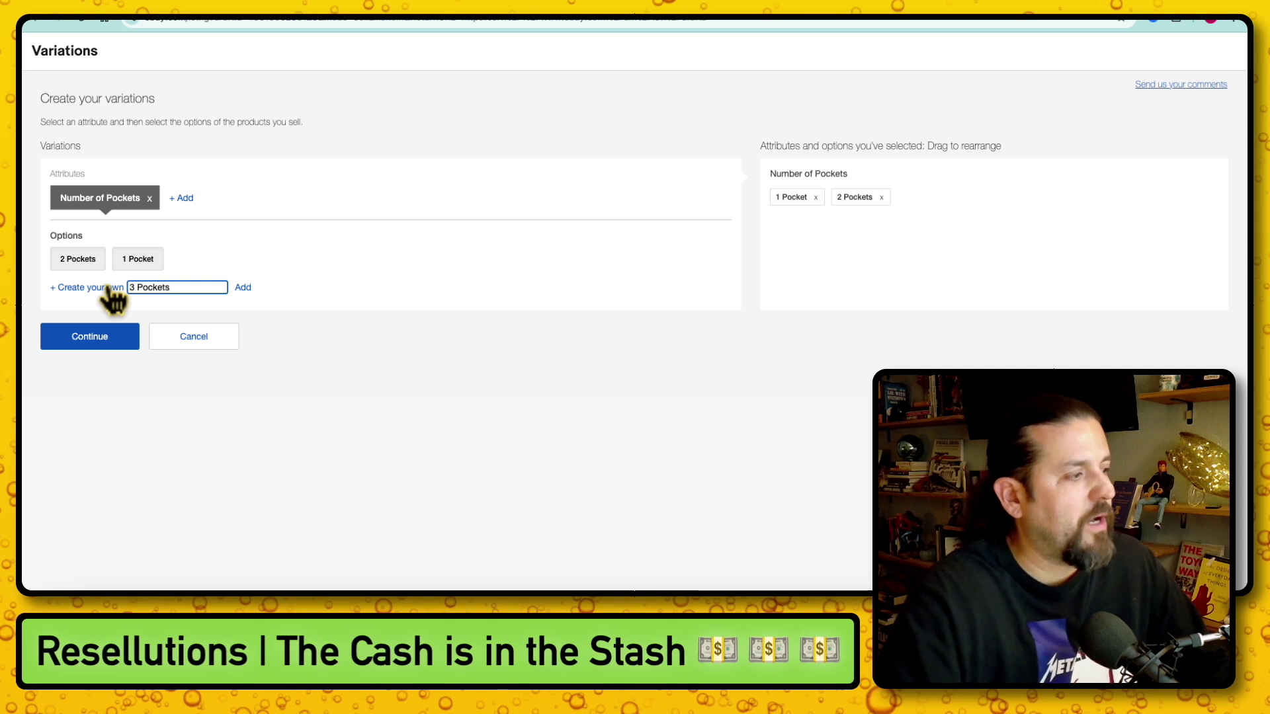
pyautogui.click(242, 288)
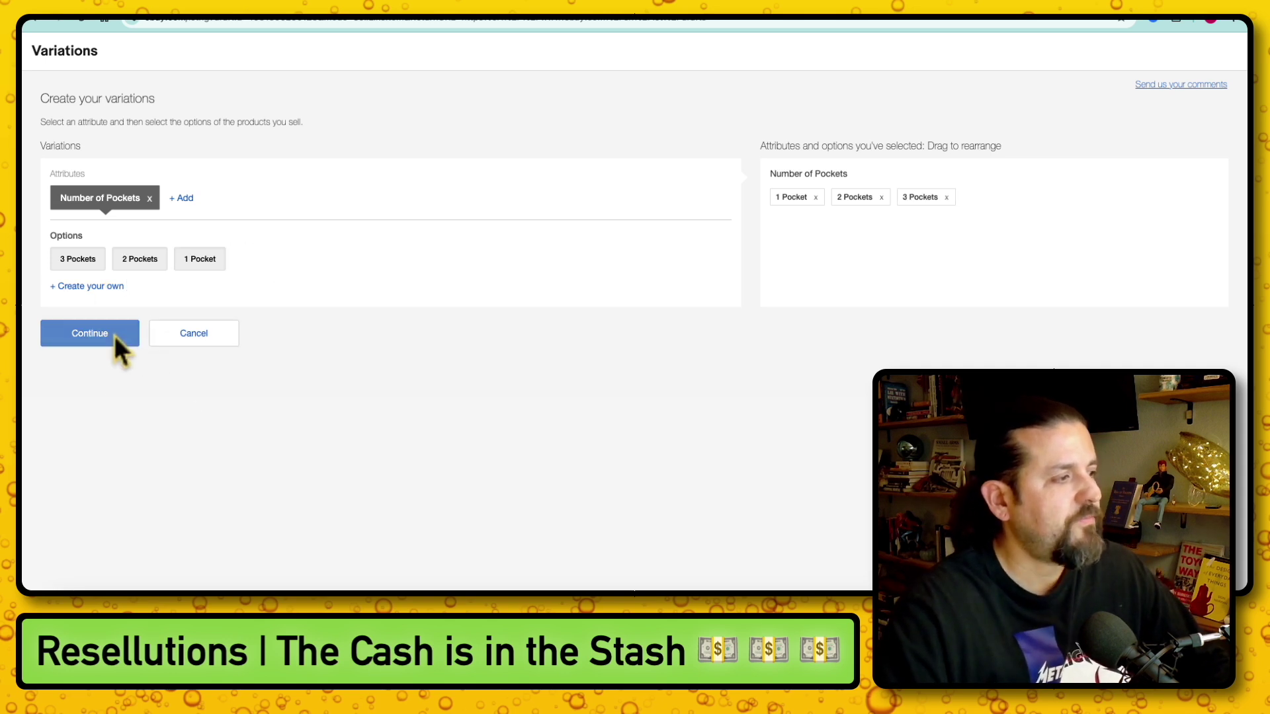
pyautogui.click(114, 335)
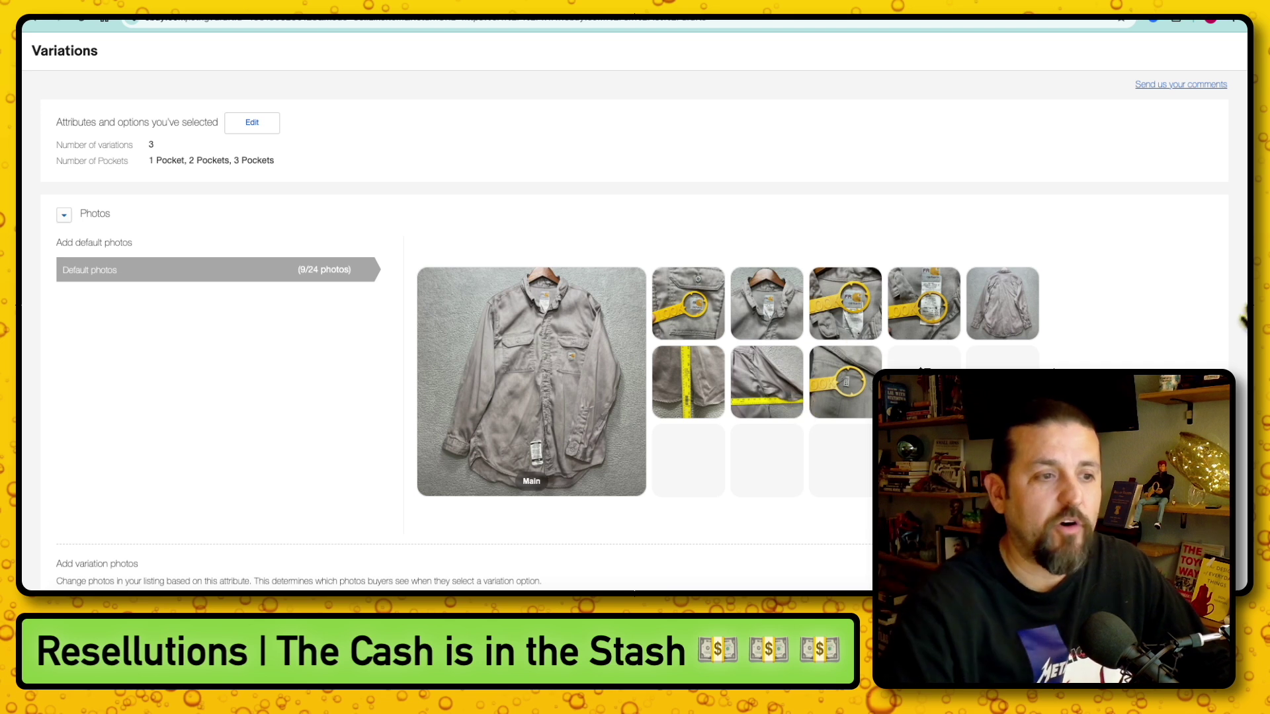
# Step: Set the variation photos to change according to the Number of Pockets attribute instead of using the default photos
pyautogui.scroll(-5, 202, 348)
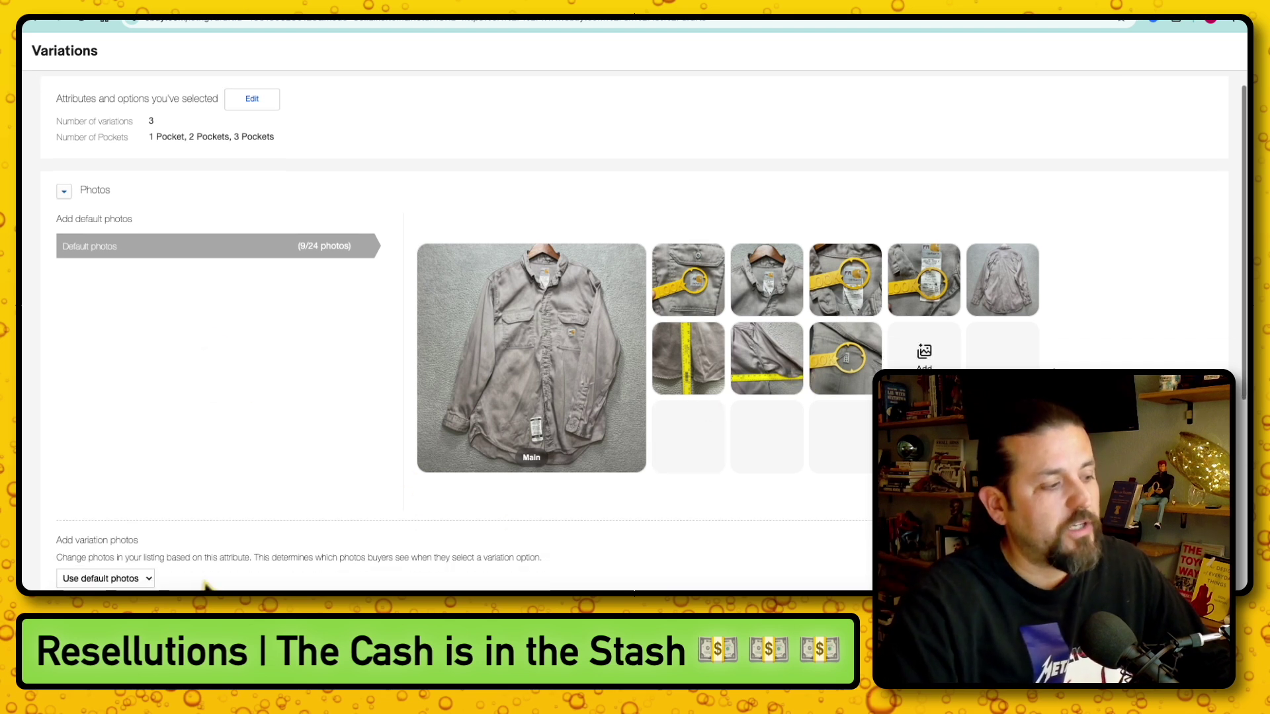
pyautogui.click(131, 447)
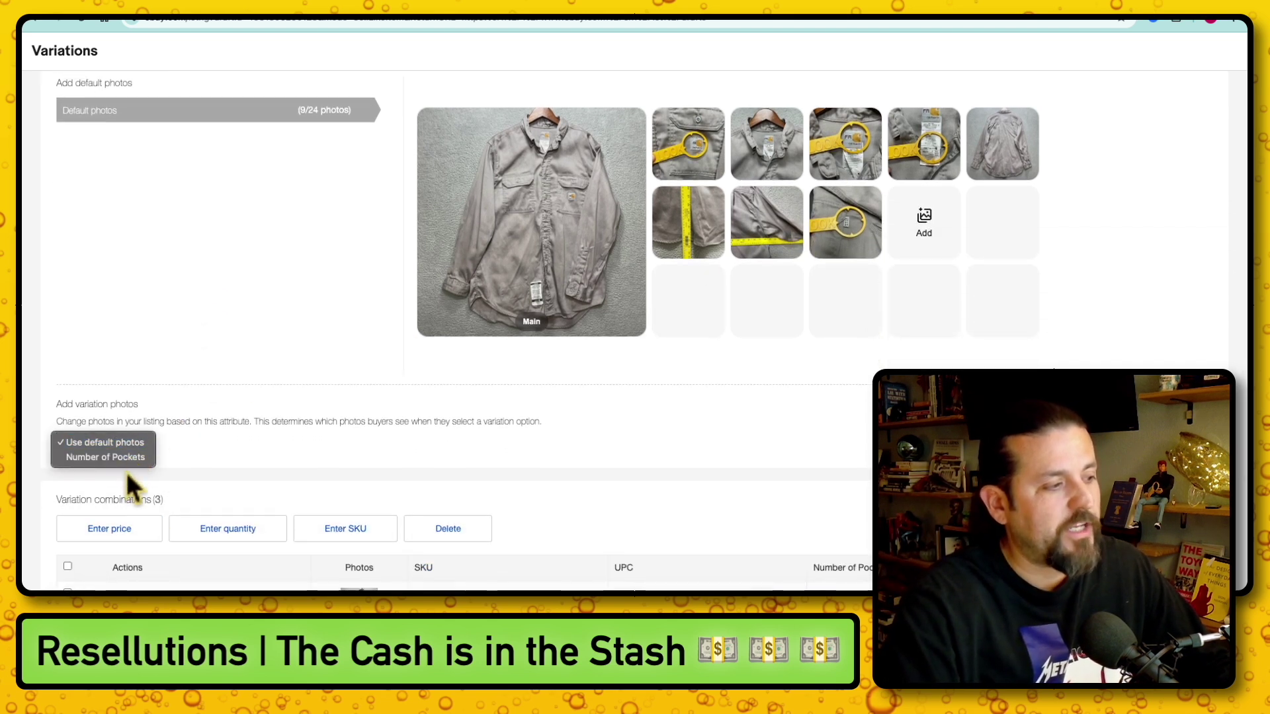
pyautogui.click(129, 459)
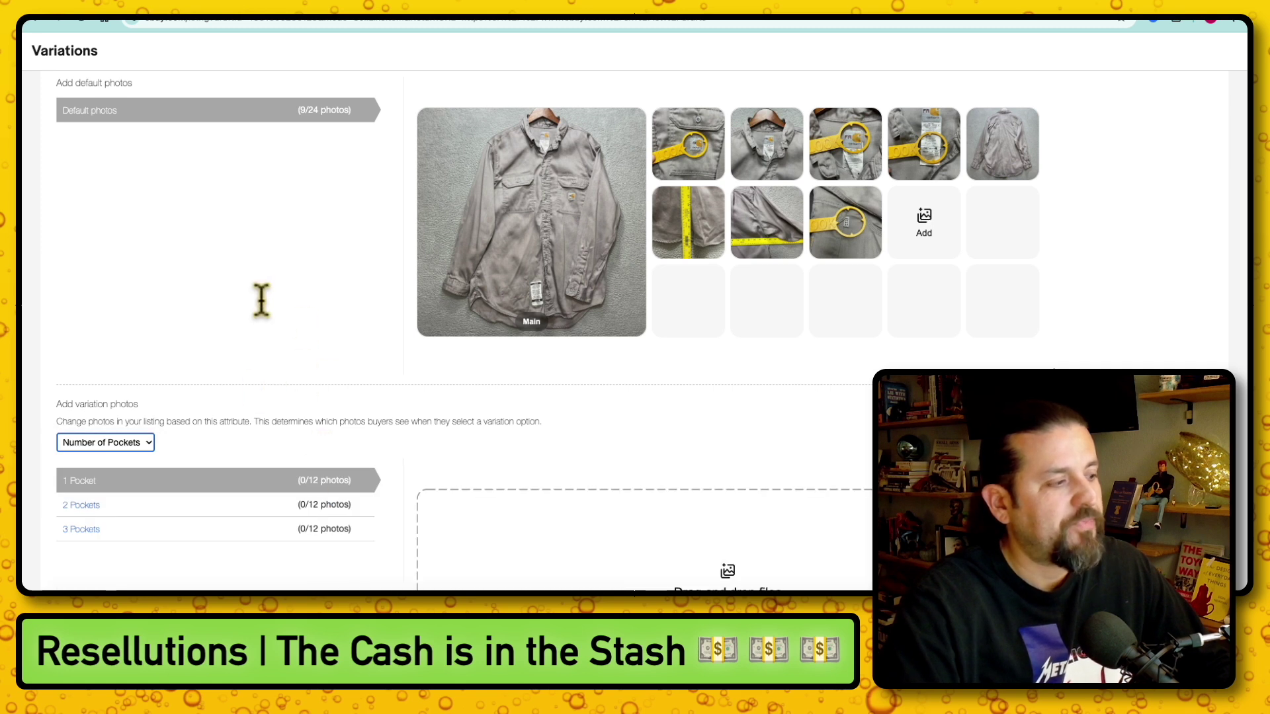
# Step: Add the desktop screenshot ending in 16.43.16 as the photo for the 1 Pocket variation
pyautogui.scroll(-5, 265, 321)
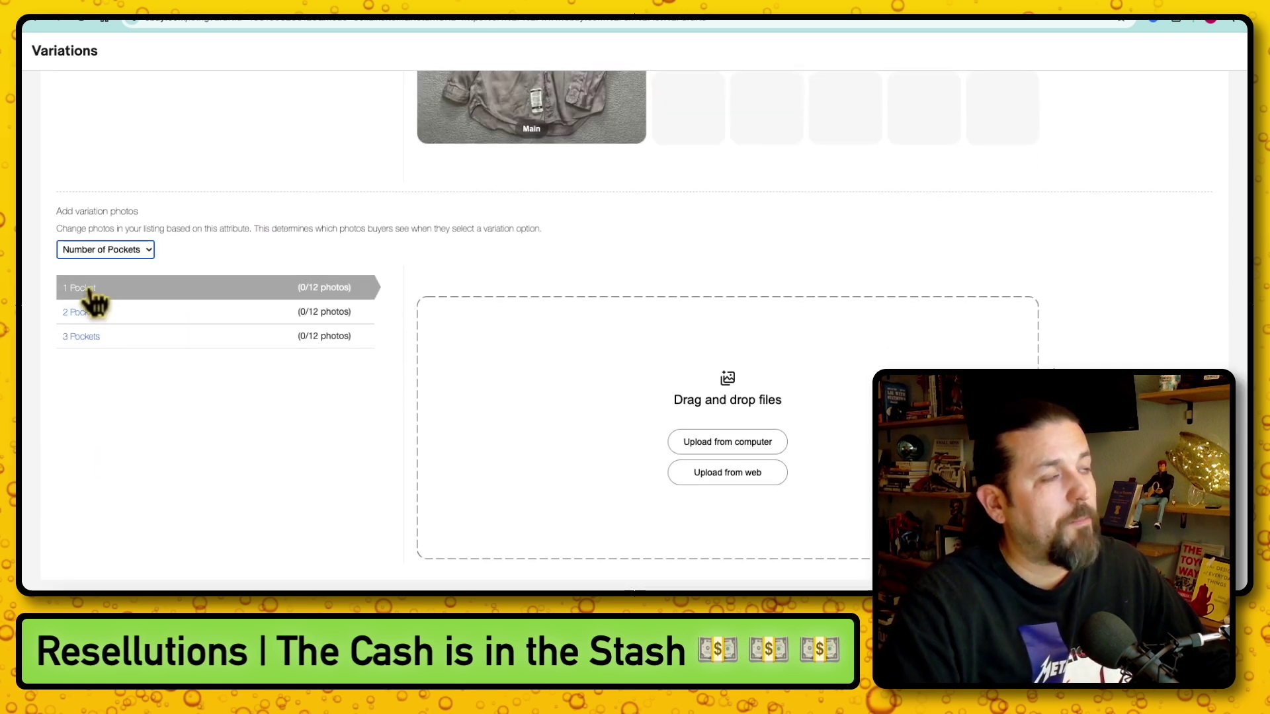
pyautogui.scroll(3, 671, 377)
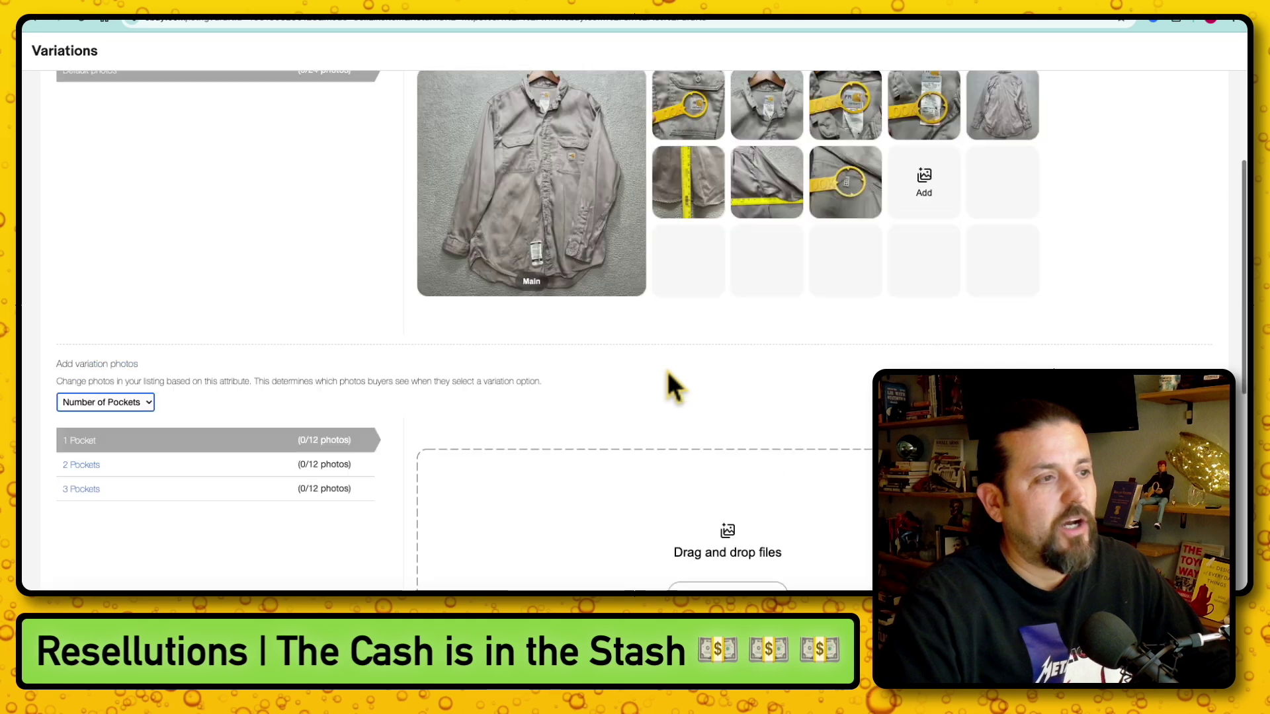
pyautogui.scroll(-1, 853, 414)
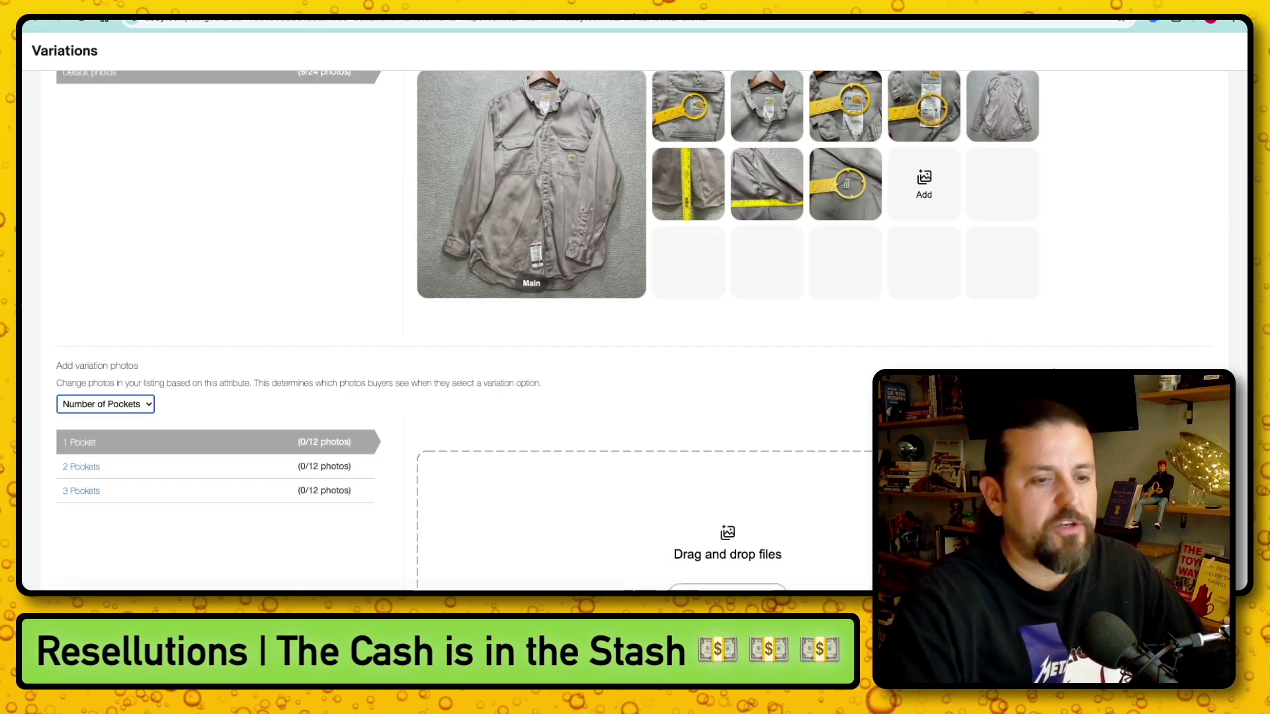
pyautogui.click(1151, 587)
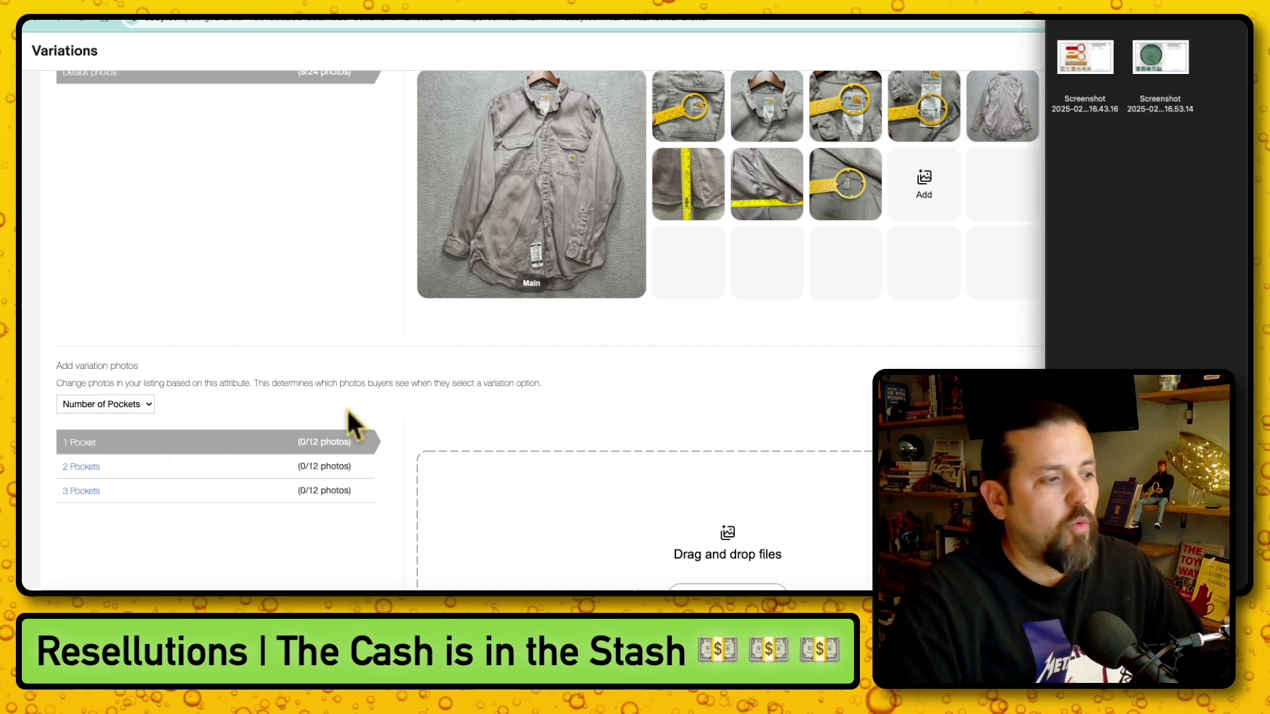
pyautogui.scroll(-3, 499, 367)
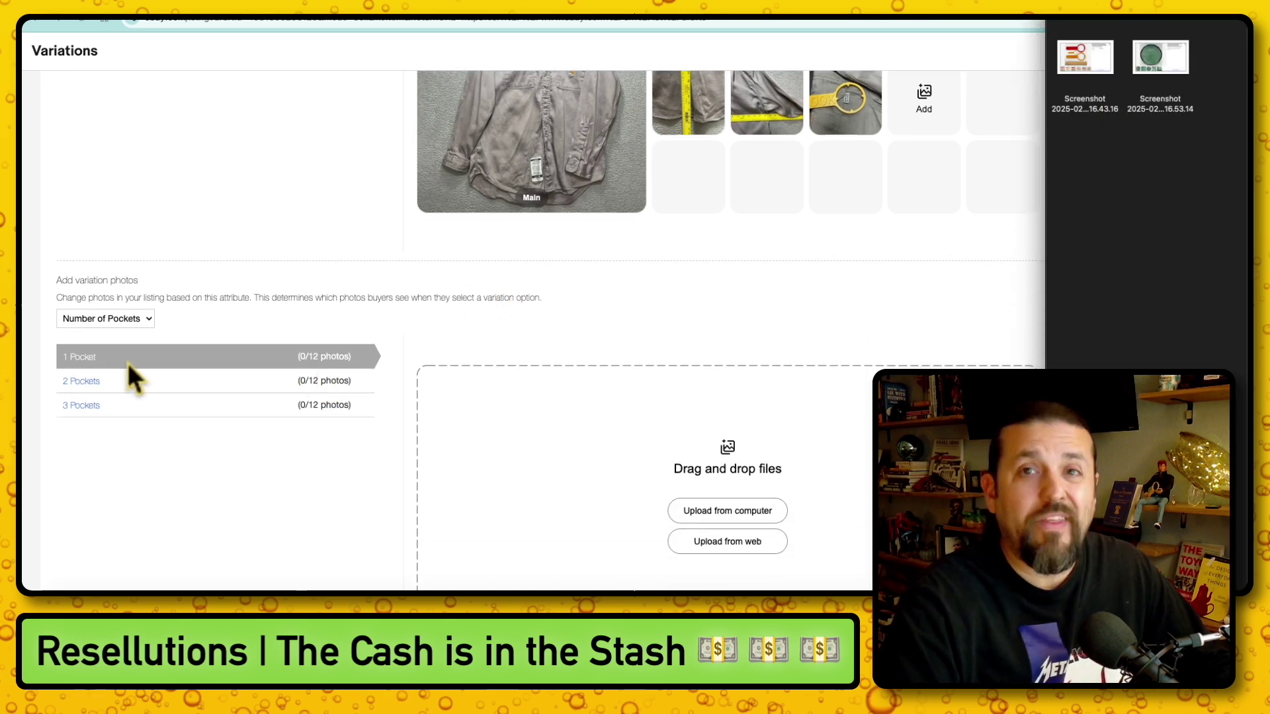
pyautogui.moveTo(1089, 58); pyautogui.dragTo(720, 486)
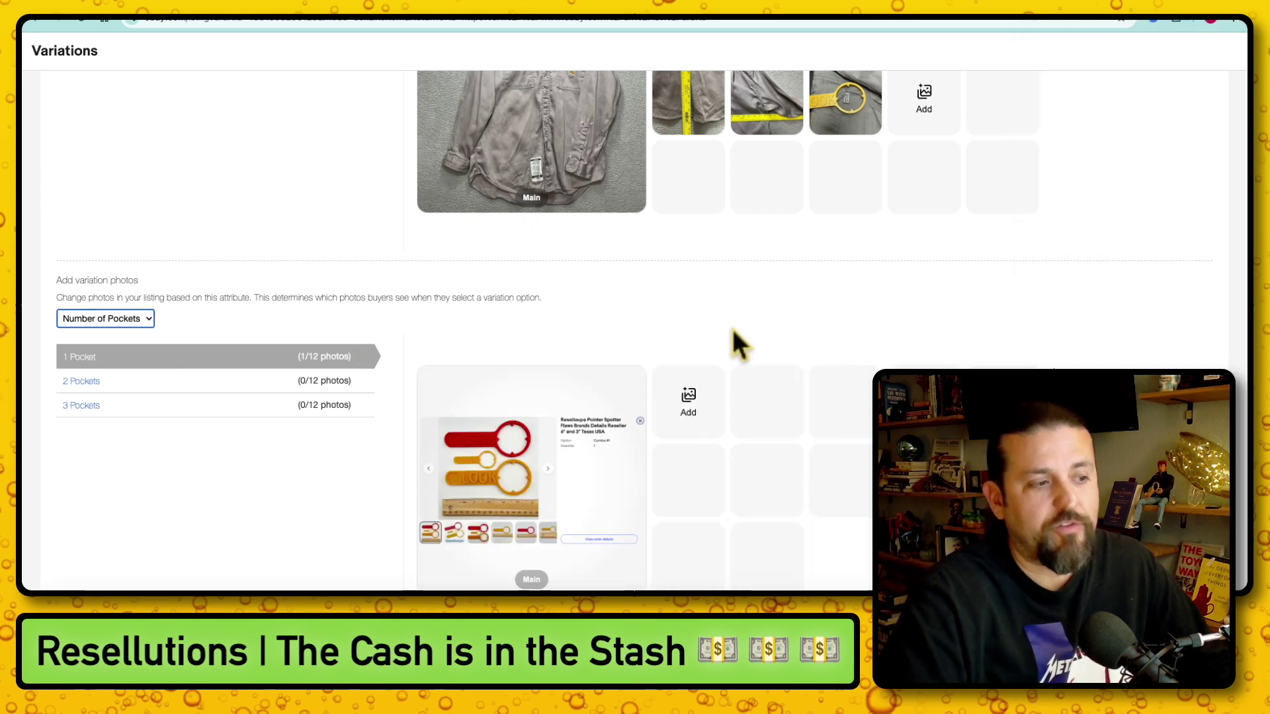
# Step: Add the desktop screenshot ending in 16.53.14 as the photo for the 2 Pockets variation
pyautogui.click(81, 382)
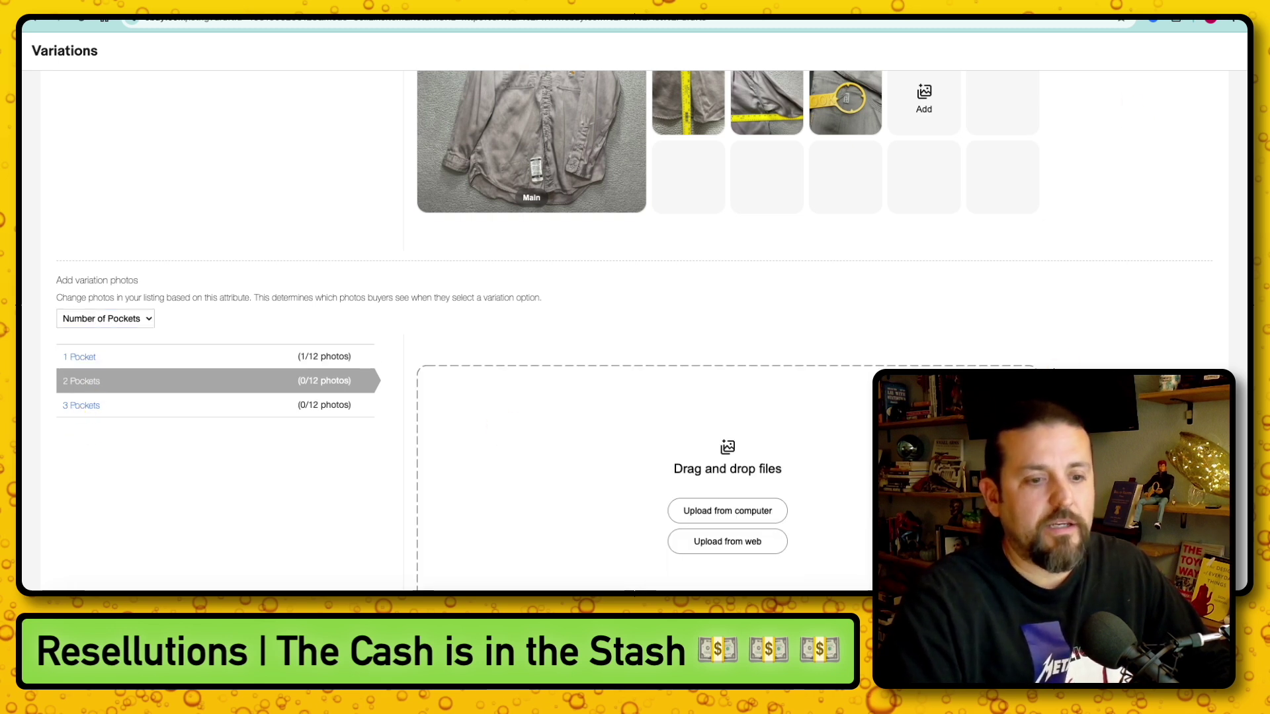
pyautogui.moveTo(1247, 410); pyautogui.dragTo(1099, 410)
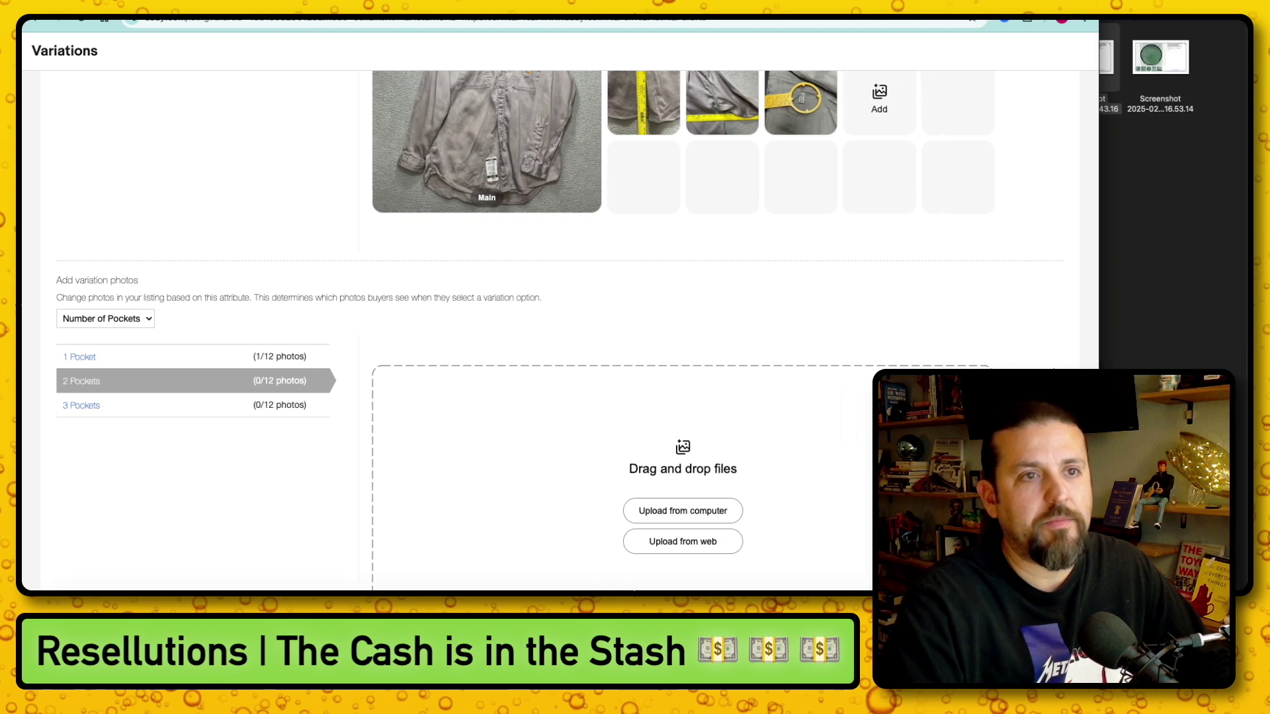
pyautogui.moveTo(1160, 49); pyautogui.dragTo(728, 489)
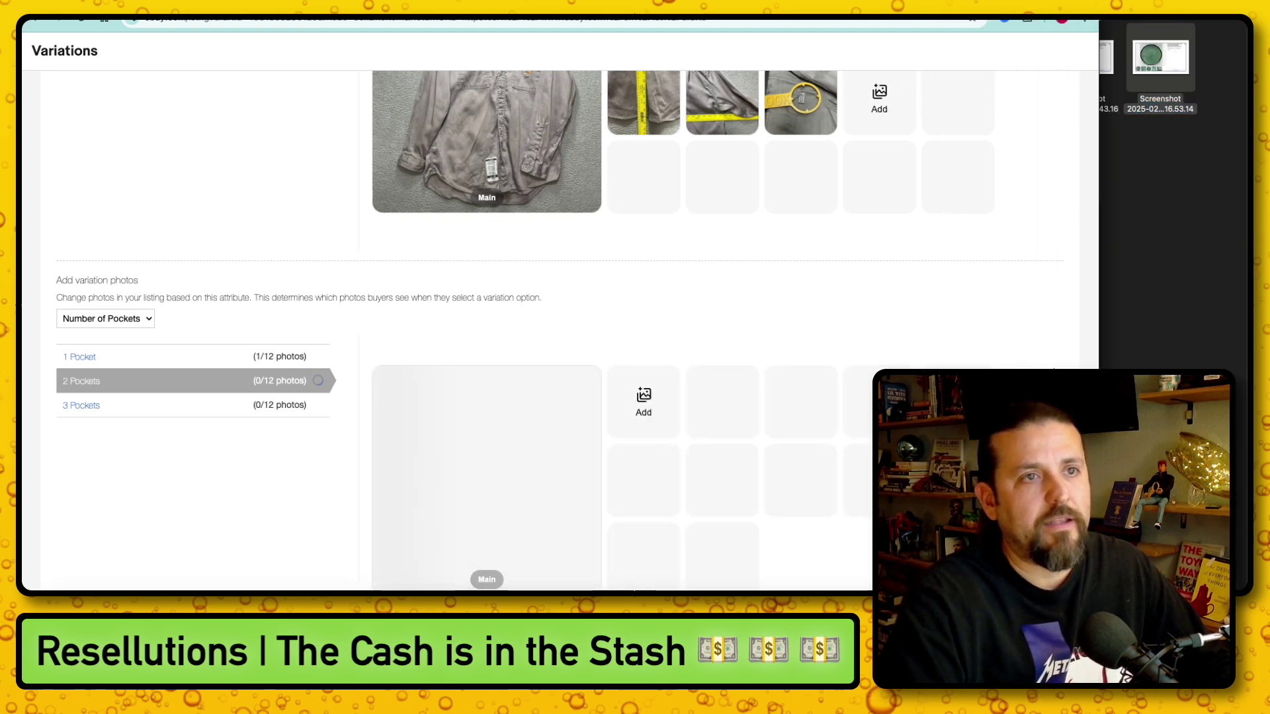
pyautogui.moveTo(1099, 410); pyautogui.dragTo(1248, 411)
pyautogui.scroll(-1, 501, 459)
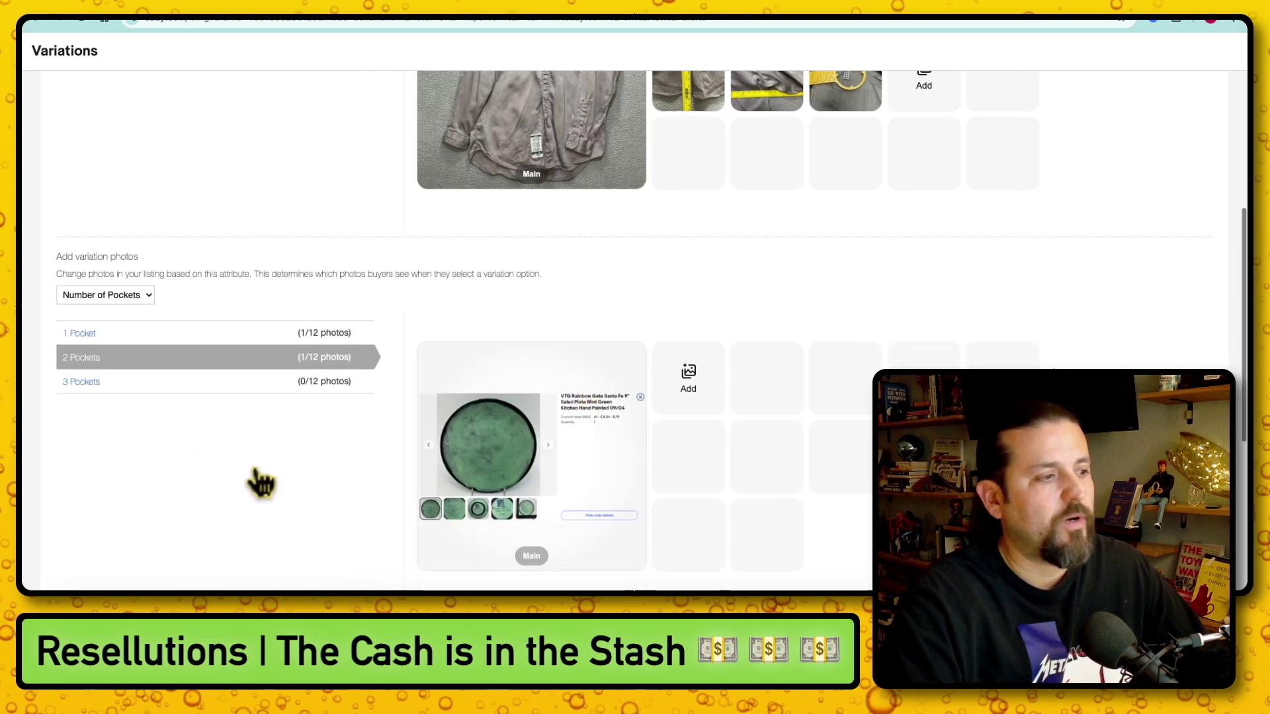
pyautogui.click(320, 338)
pyautogui.click(329, 363)
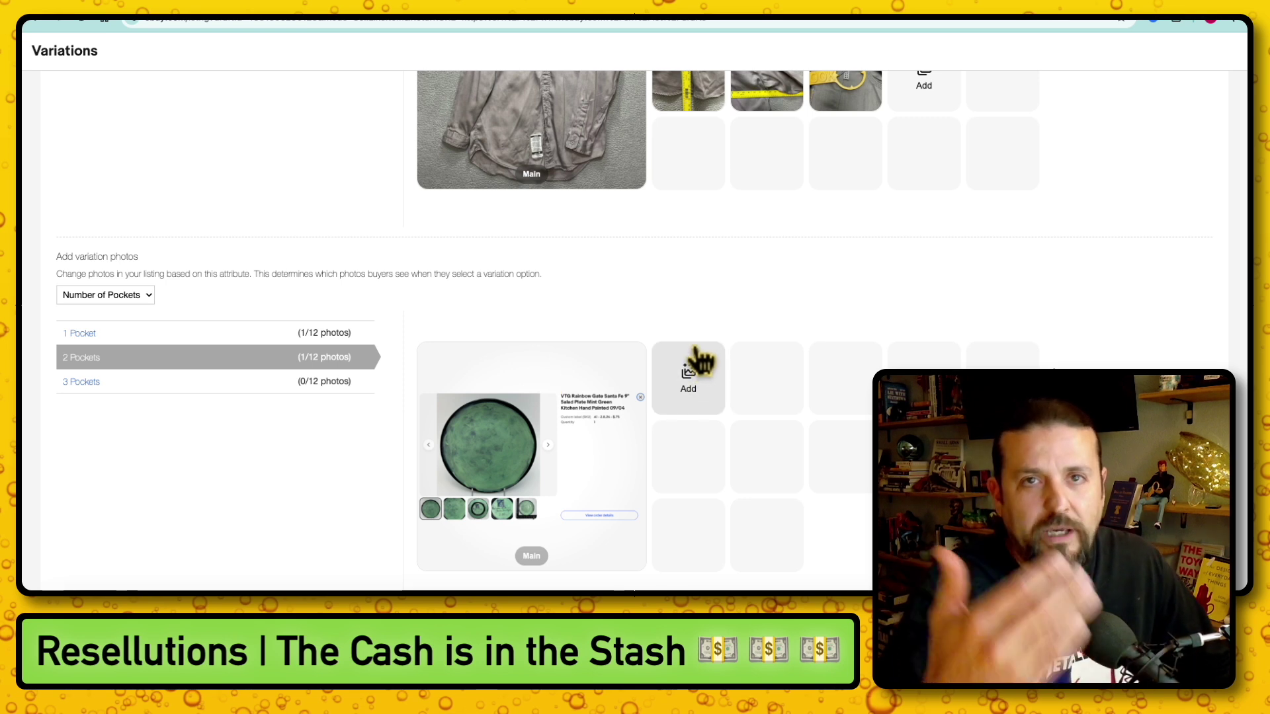
# Step: Delete the uploaded photos from the 2 Pockets and 1 Pocket variations and set the variation photos to Use default photos
pyautogui.scroll(-1, 665, 326)
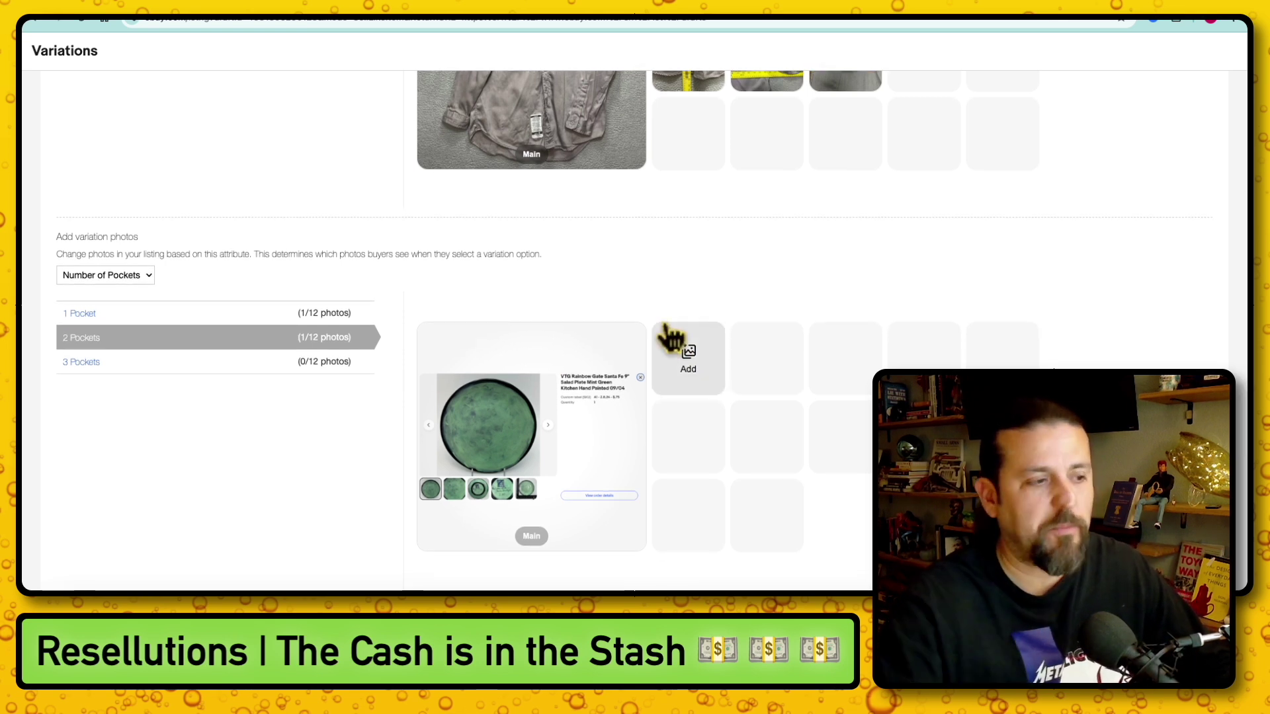
pyautogui.scroll(-5, 669, 317)
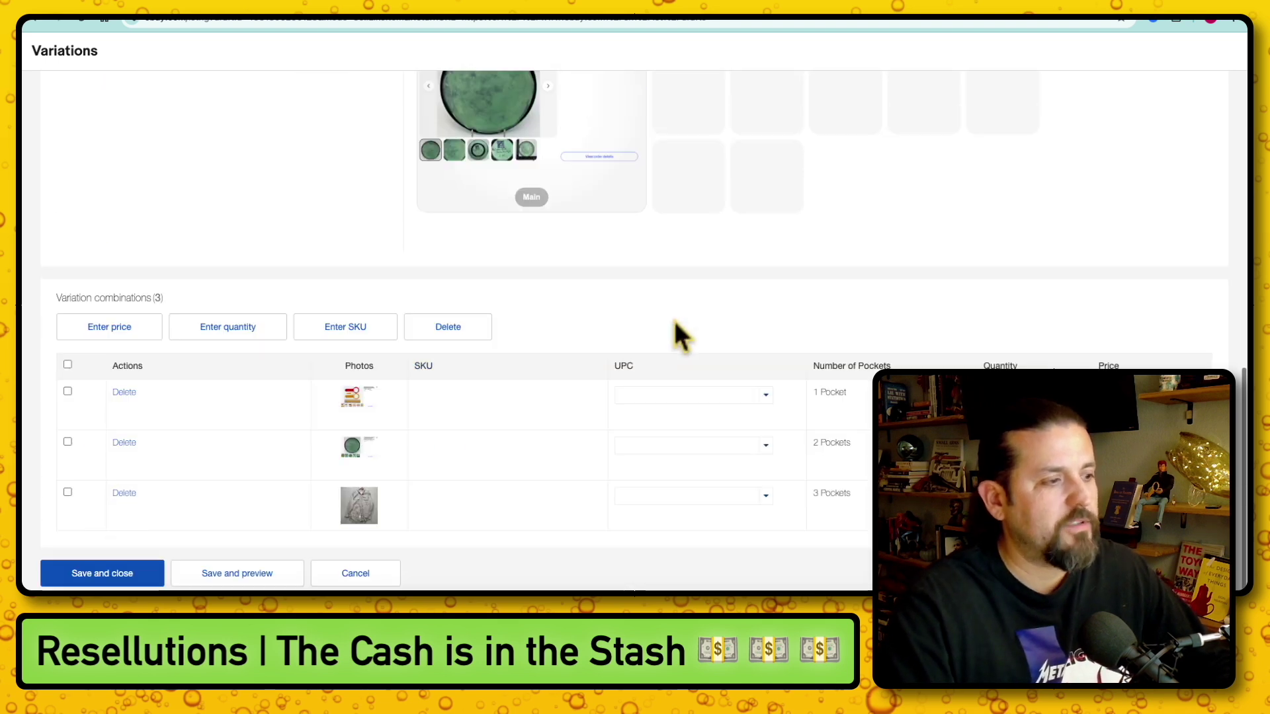
pyautogui.scroll(1, 367, 387)
pyautogui.scroll(5, 366, 386)
pyautogui.click(628, 410)
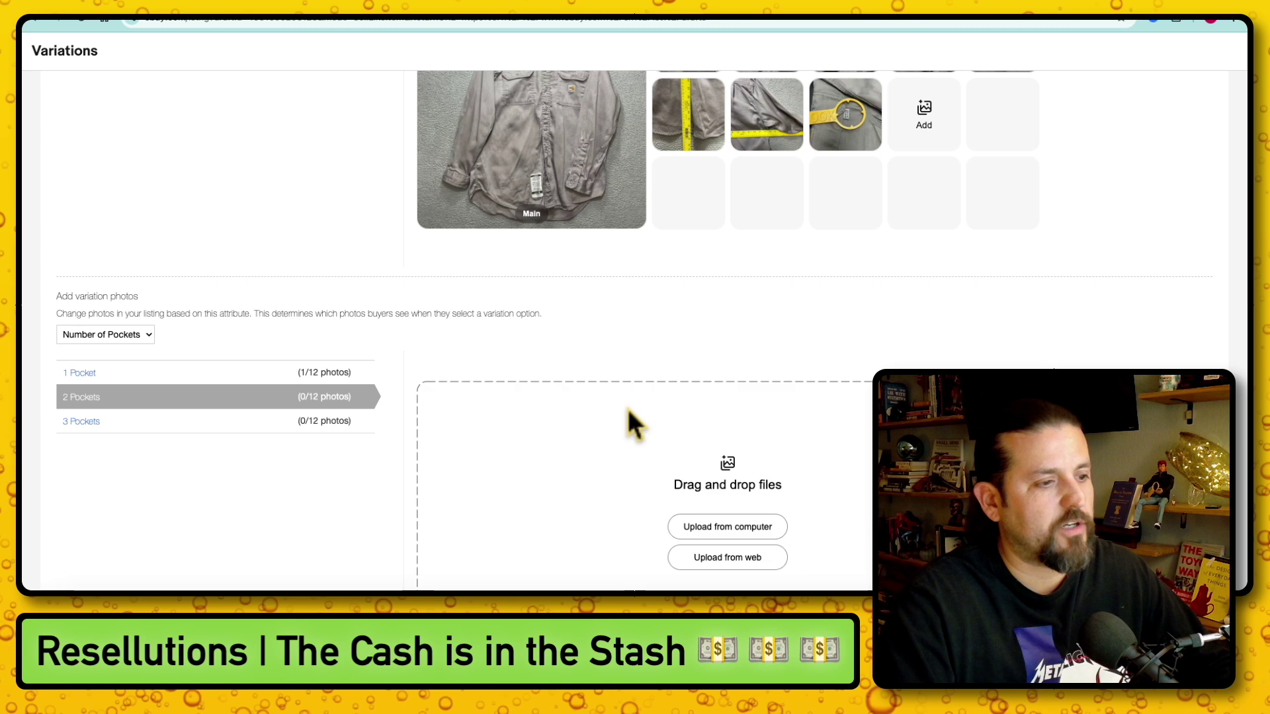
pyautogui.click(330, 374)
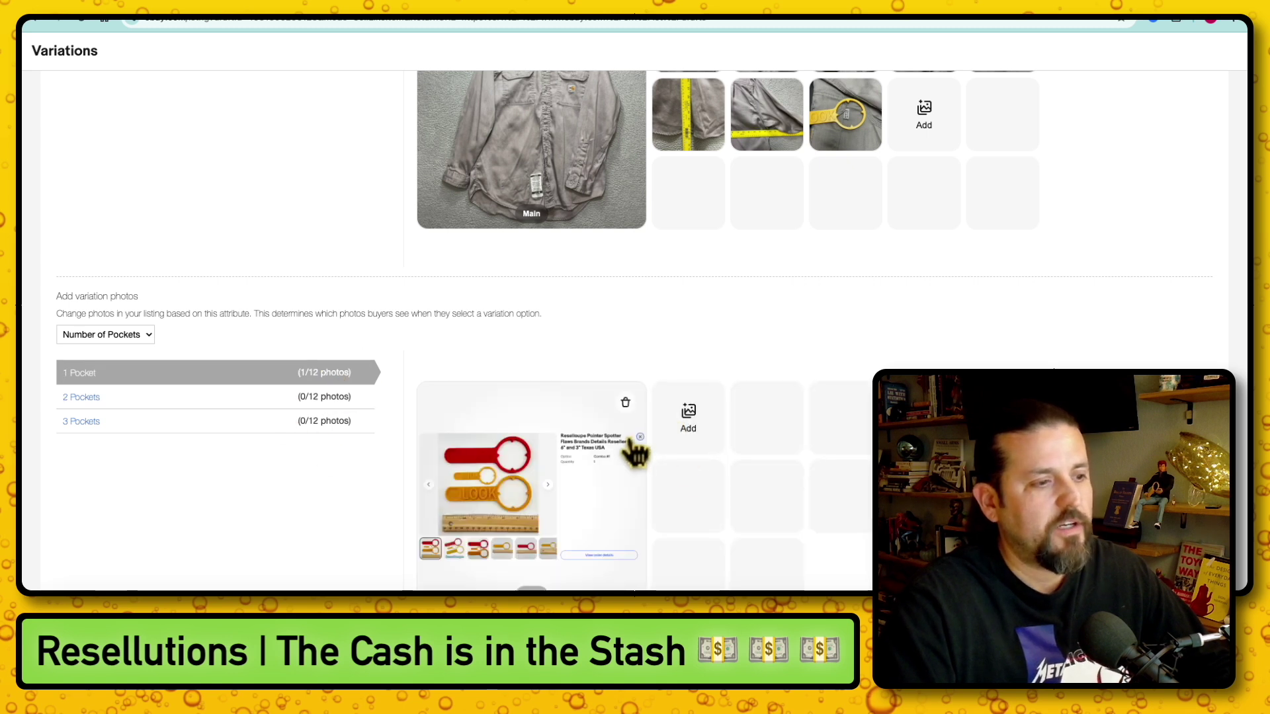
pyautogui.click(626, 404)
pyautogui.click(121, 336)
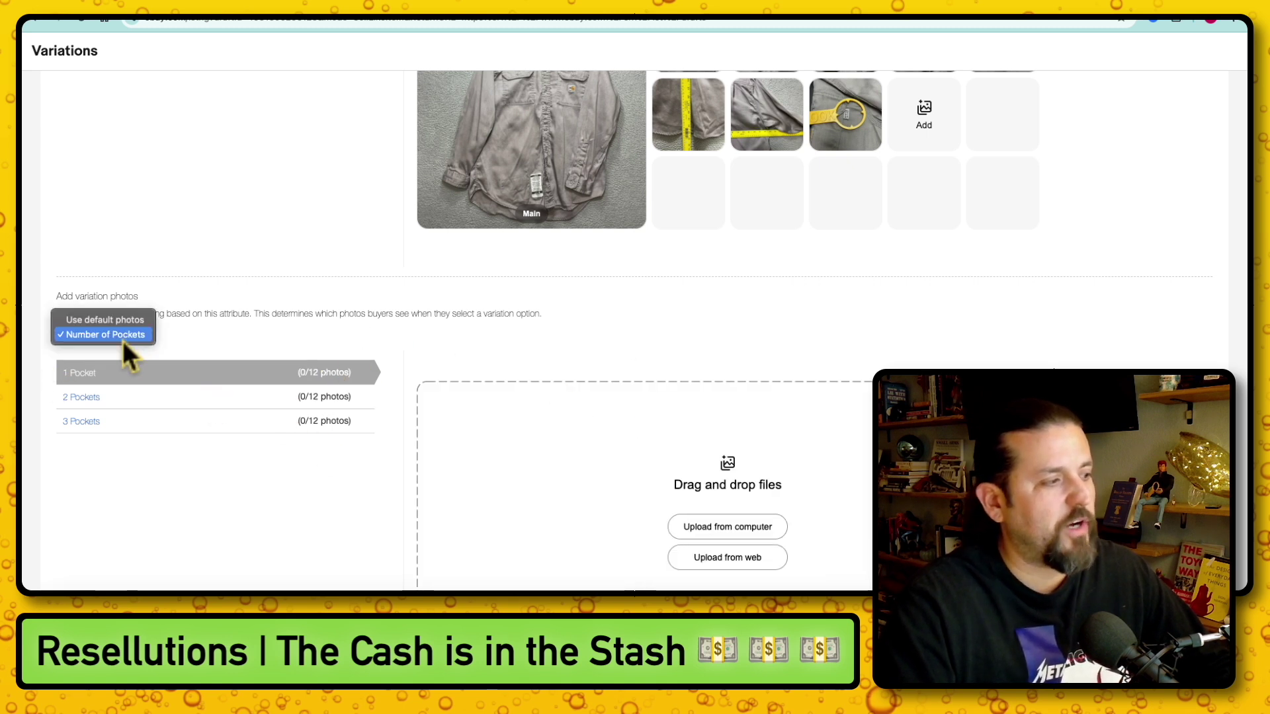
pyautogui.click(116, 321)
# Step: Enter the SKU 1poc and the UPC DoesNotApply for the 1 Pocket variation
pyautogui.scroll(-2, 674, 343)
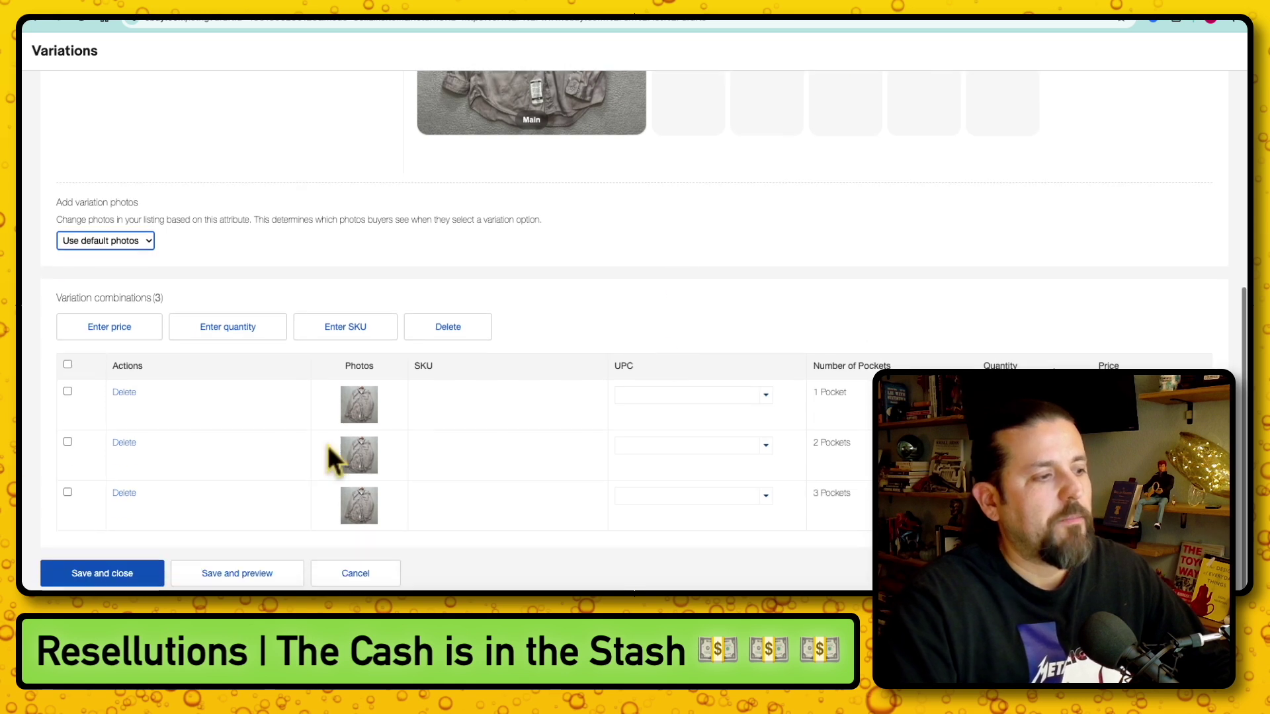
pyautogui.click(473, 405)
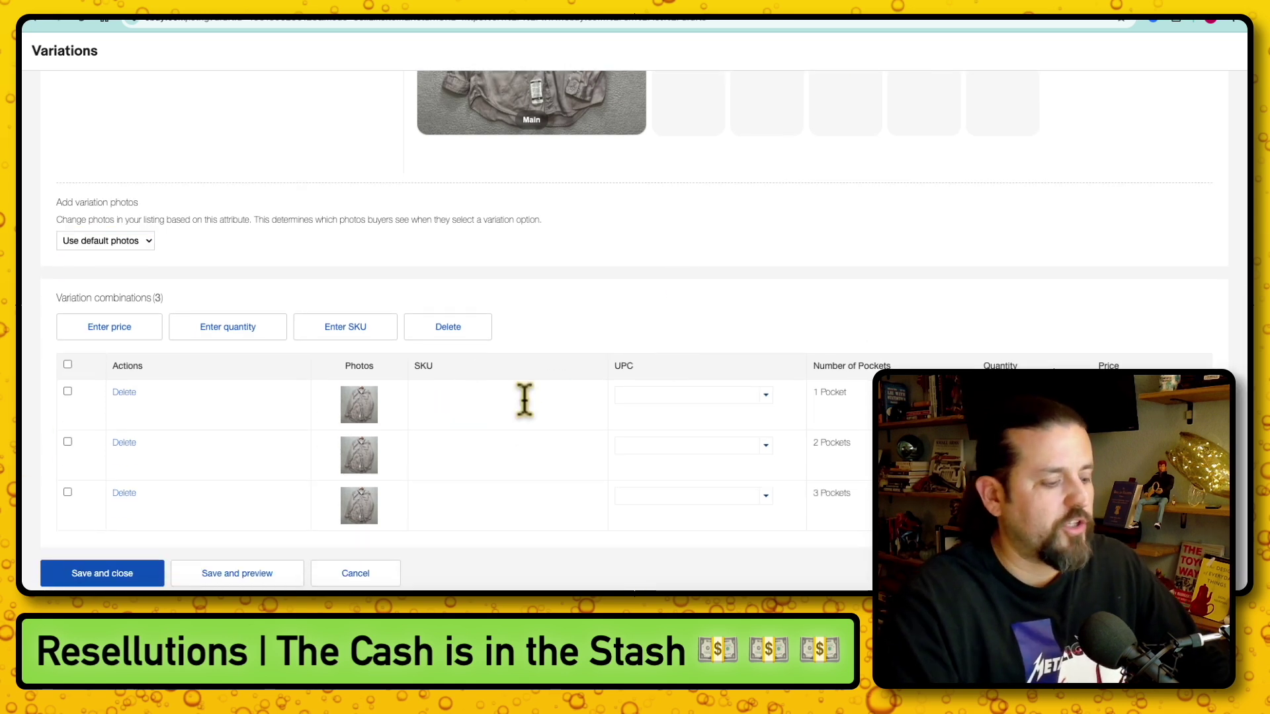
pyautogui.write('1')
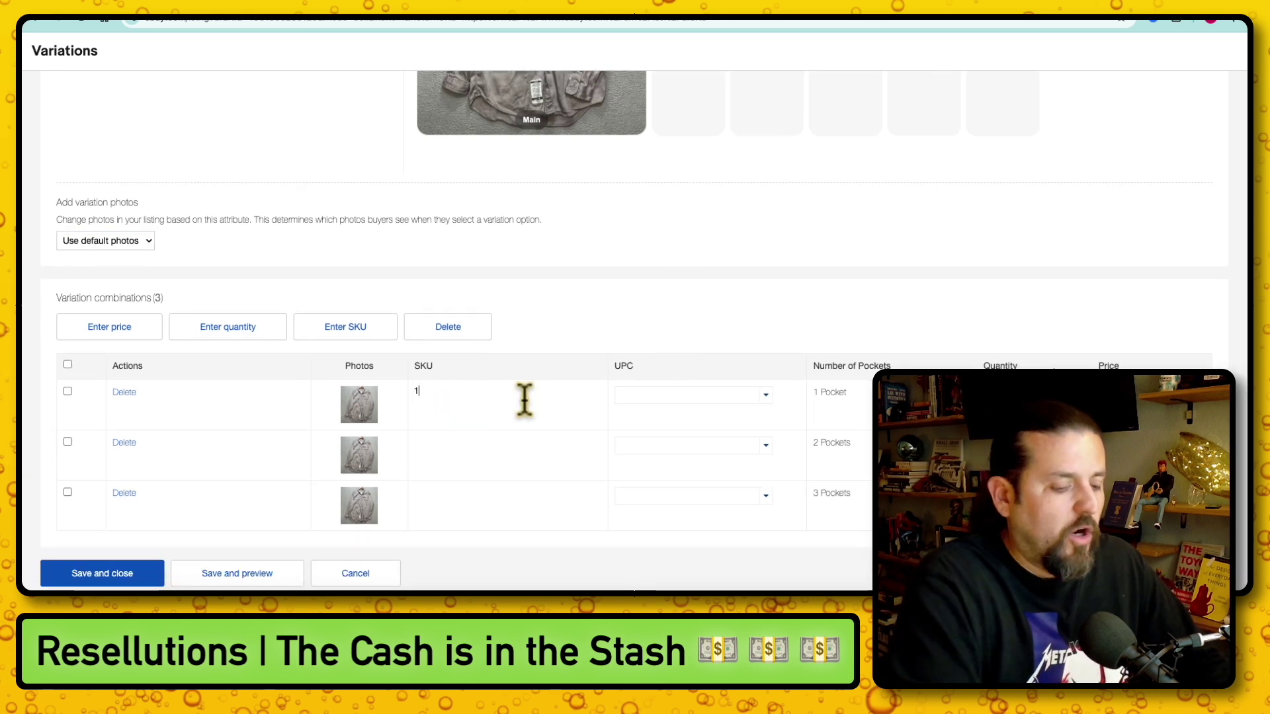
pyautogui.write('poc')
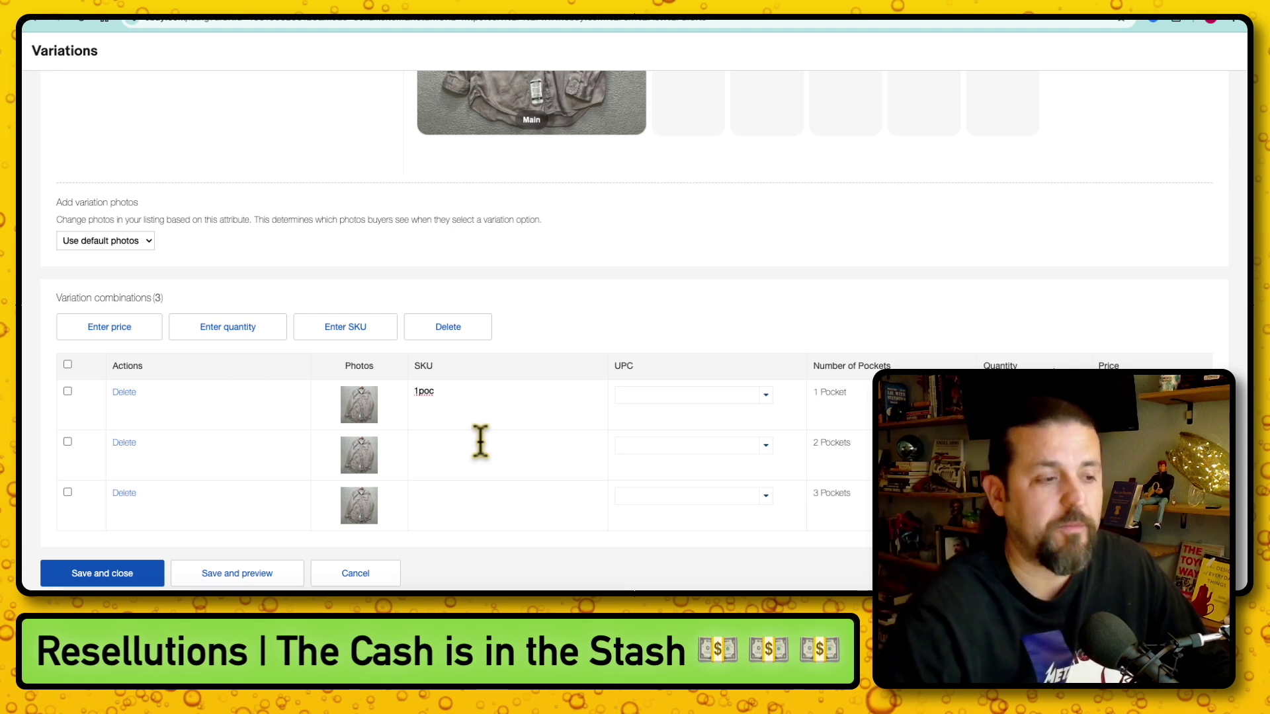
pyautogui.click(672, 395)
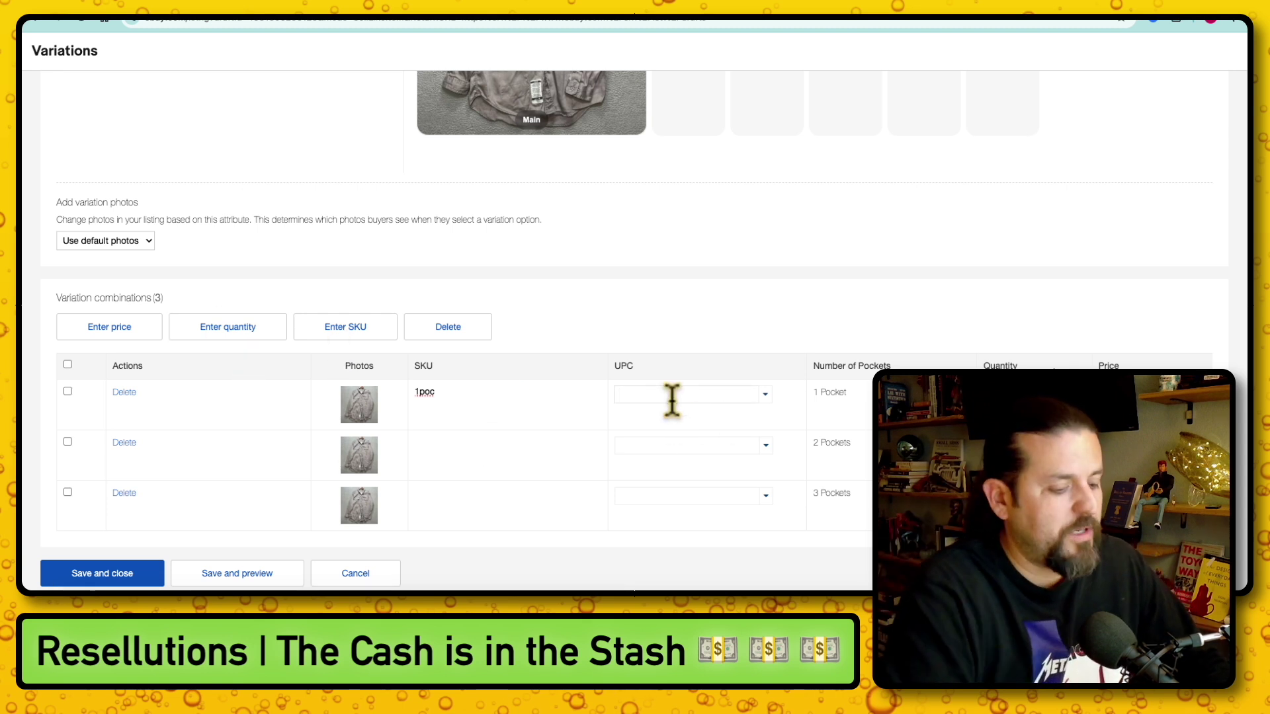
pyautogui.write('DoesNotApplyh')
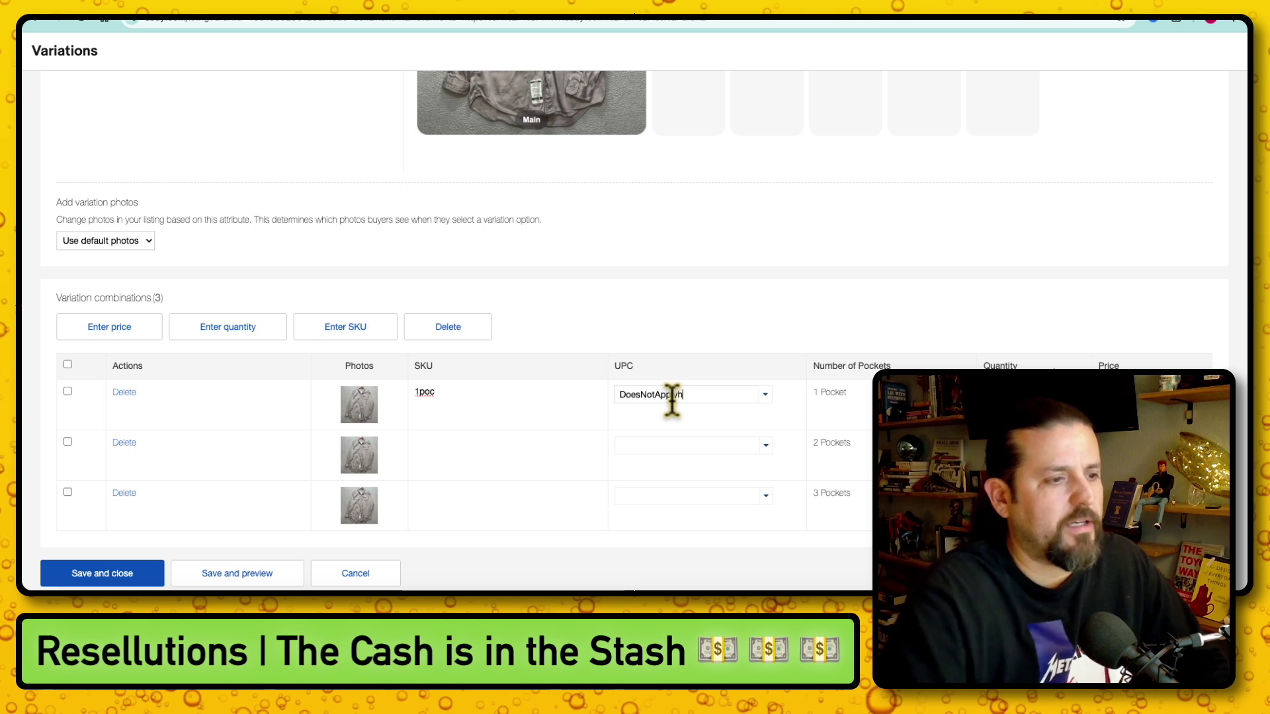
pyautogui.press('BackSpace')
# Step: Copy the UPC entry DoesNotApply from the 1 Pocket variation to the 2 Pockets and 3 Pockets variations
pyautogui.doubleClick(689, 399)
pyautogui.press('super+c')
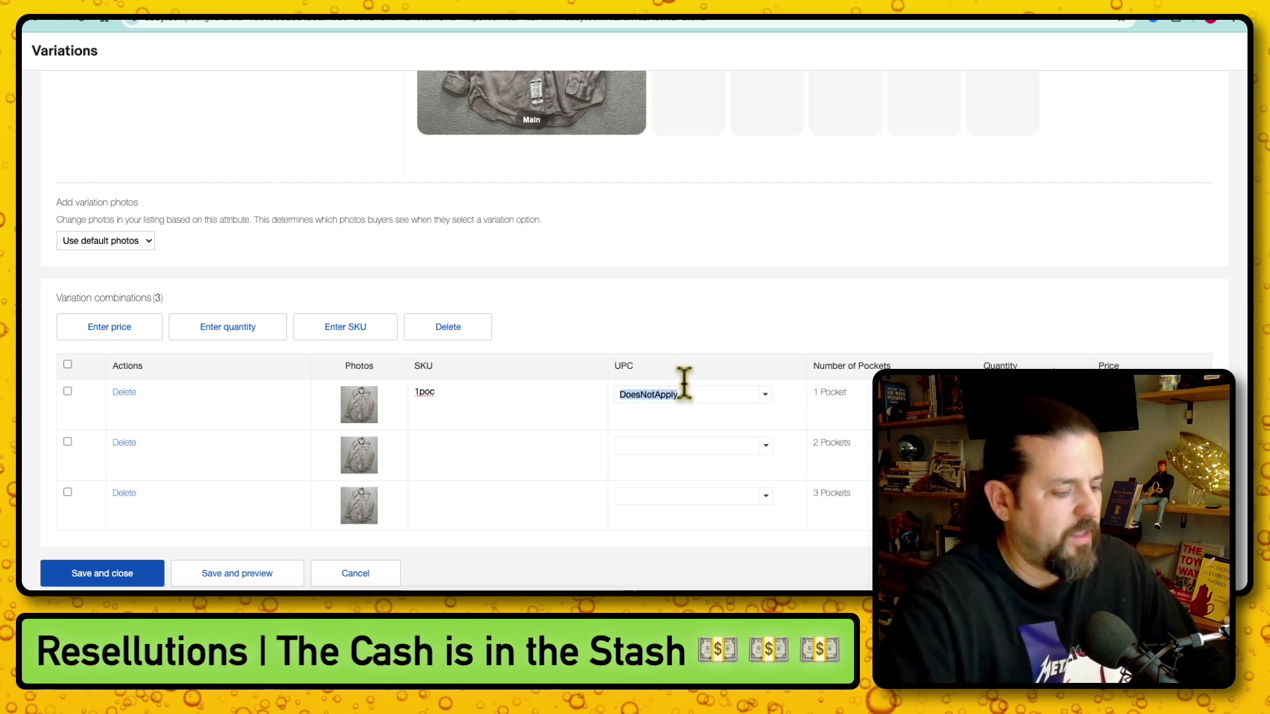
pyautogui.click(663, 451)
pyautogui.write('v')
pyautogui.click(680, 497)
pyautogui.doubleClick(667, 445)
pyautogui.press('super+v')
pyautogui.click(653, 497)
pyautogui.press('super+v')
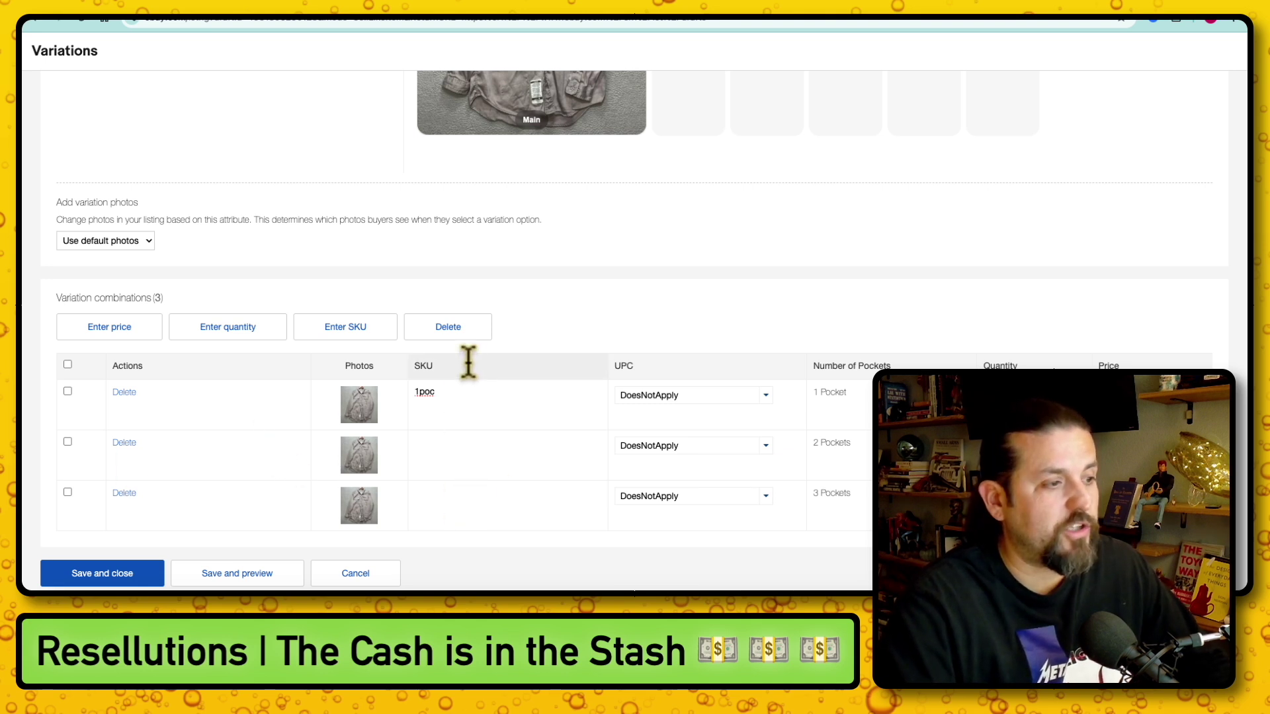
# Step: Enter the SKUs 2poc and 3poc for the 2 Pockets and 3 Pockets variations, and save and close the variation details
pyautogui.write('2')
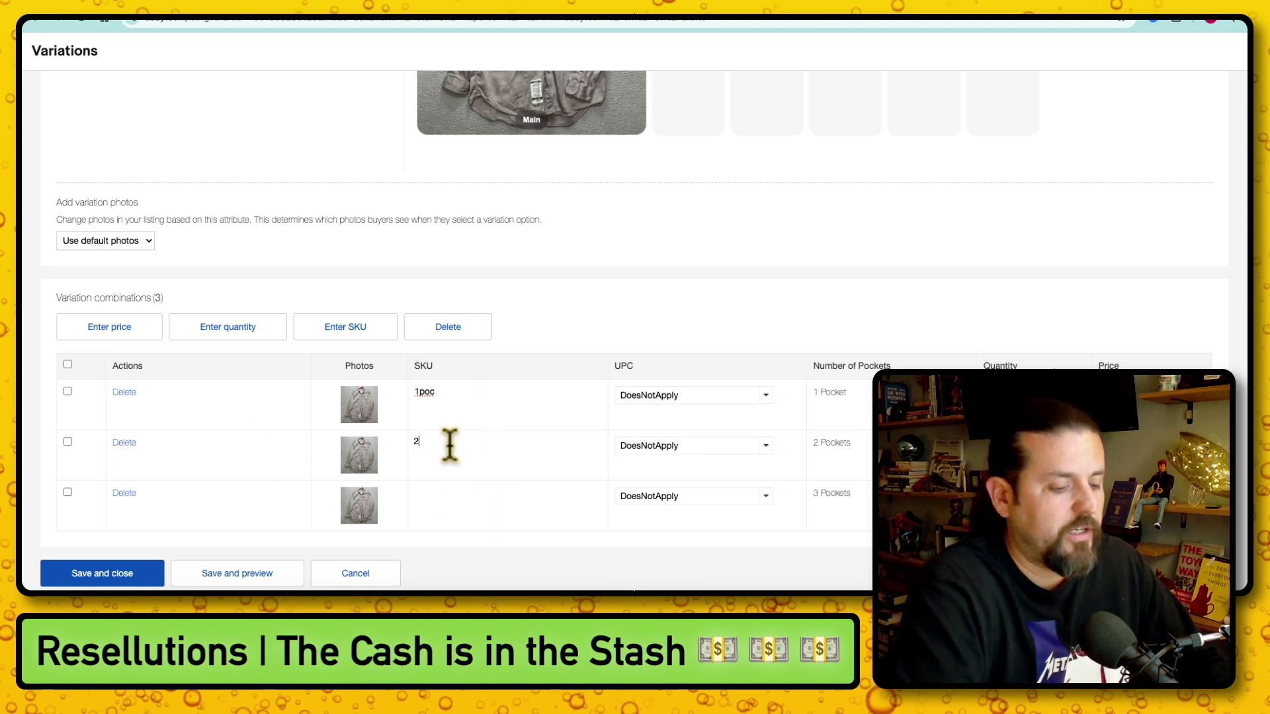
pyautogui.write('poc3poc')
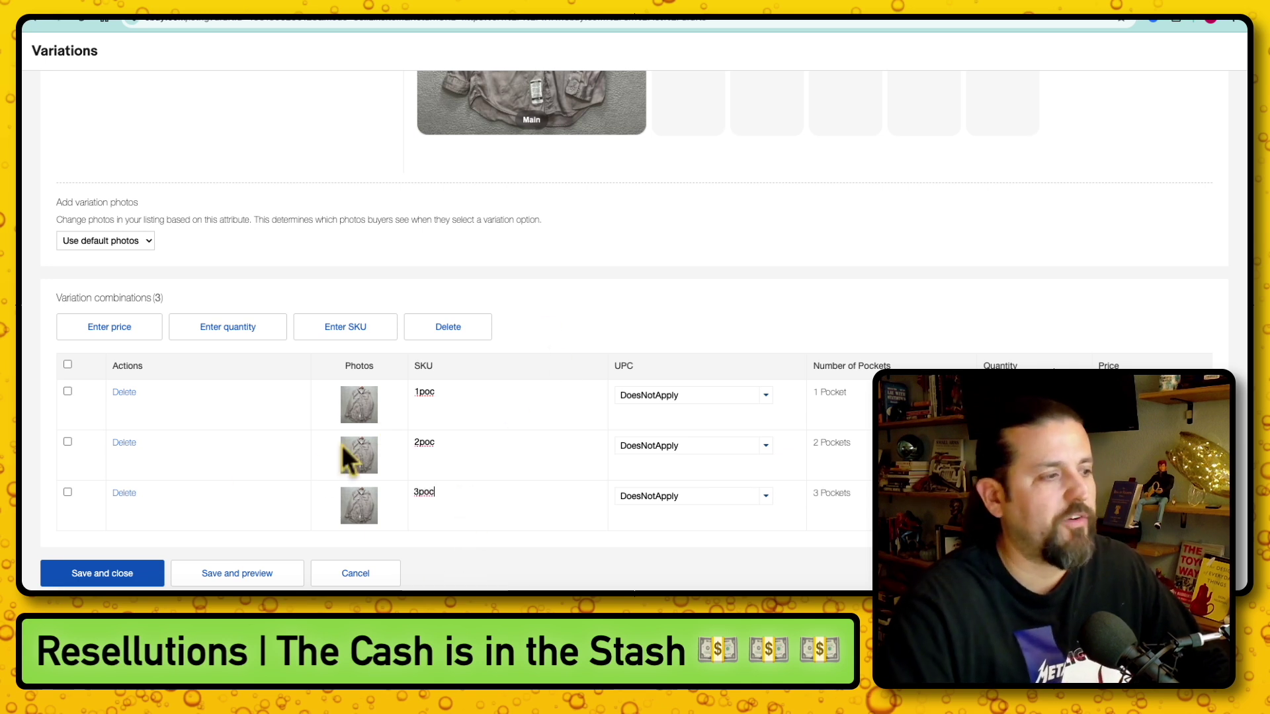
pyautogui.click(109, 573)
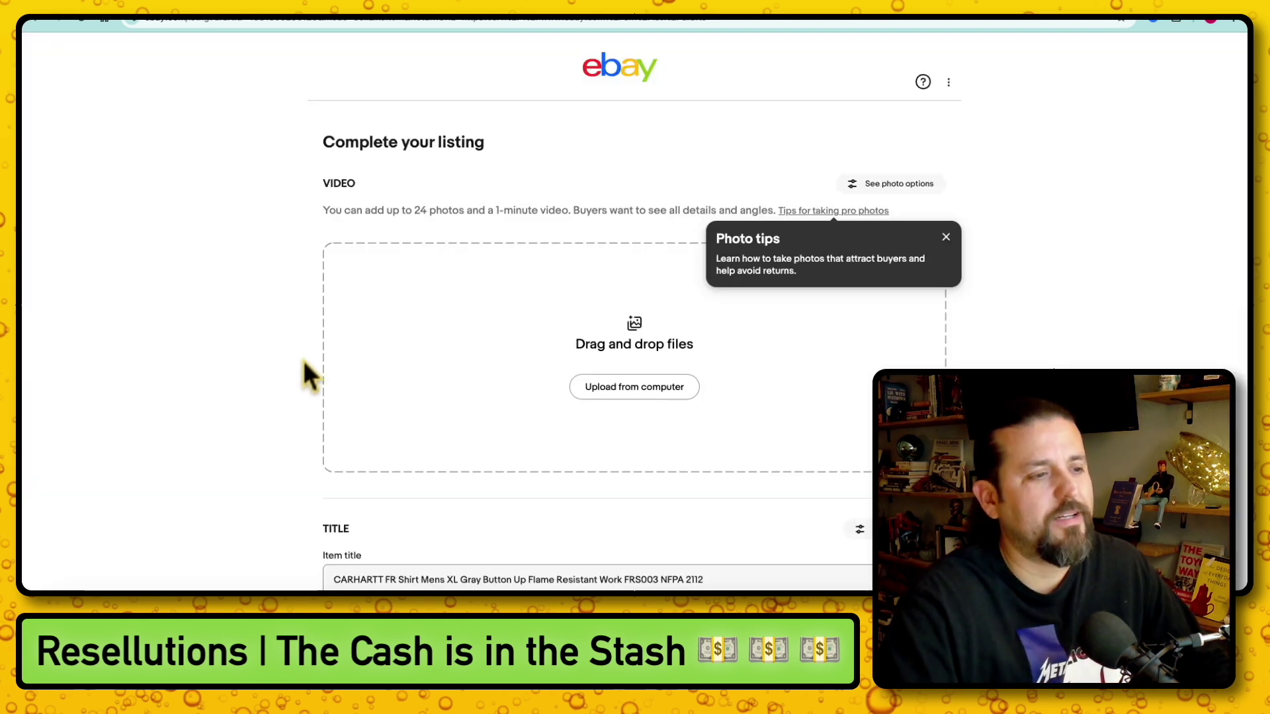
# Step: Review the shirt listing's variation summary, condition and description, continuing to the listing options at the end of the form
pyautogui.scroll(-20, 305, 375)
pyautogui.scroll(-8, 300, 361)
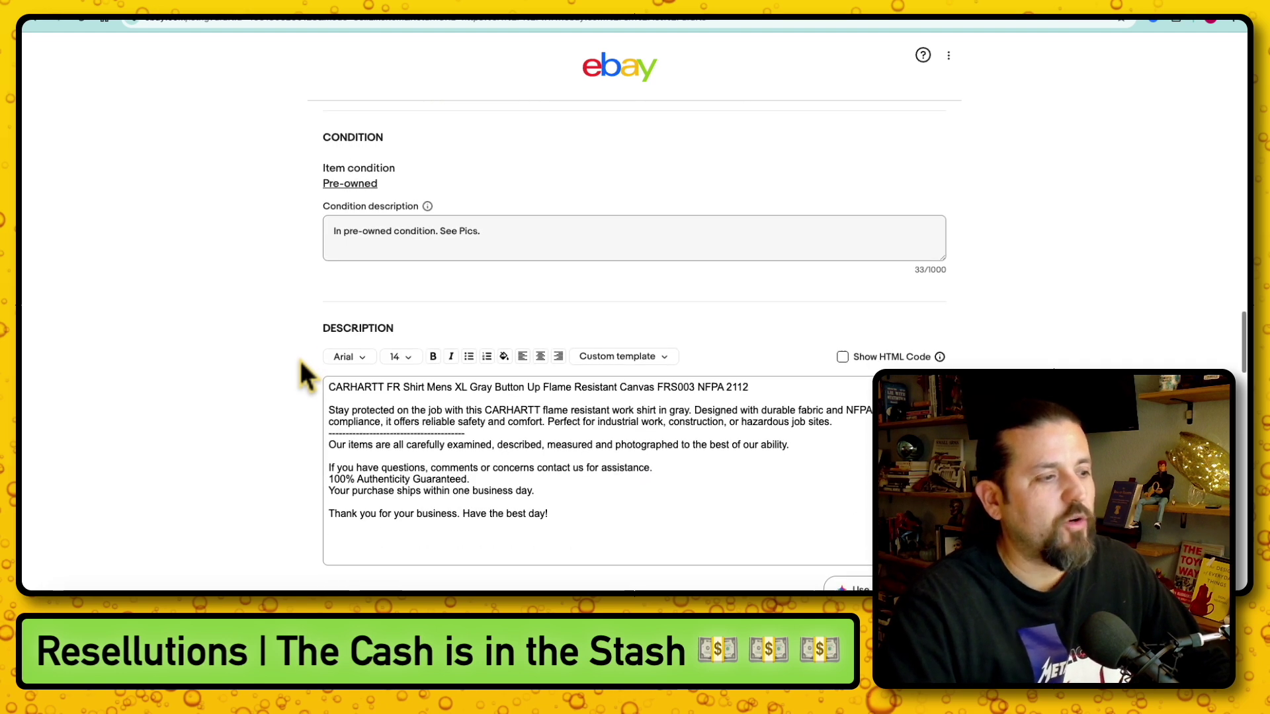
pyautogui.scroll(6, 297, 357)
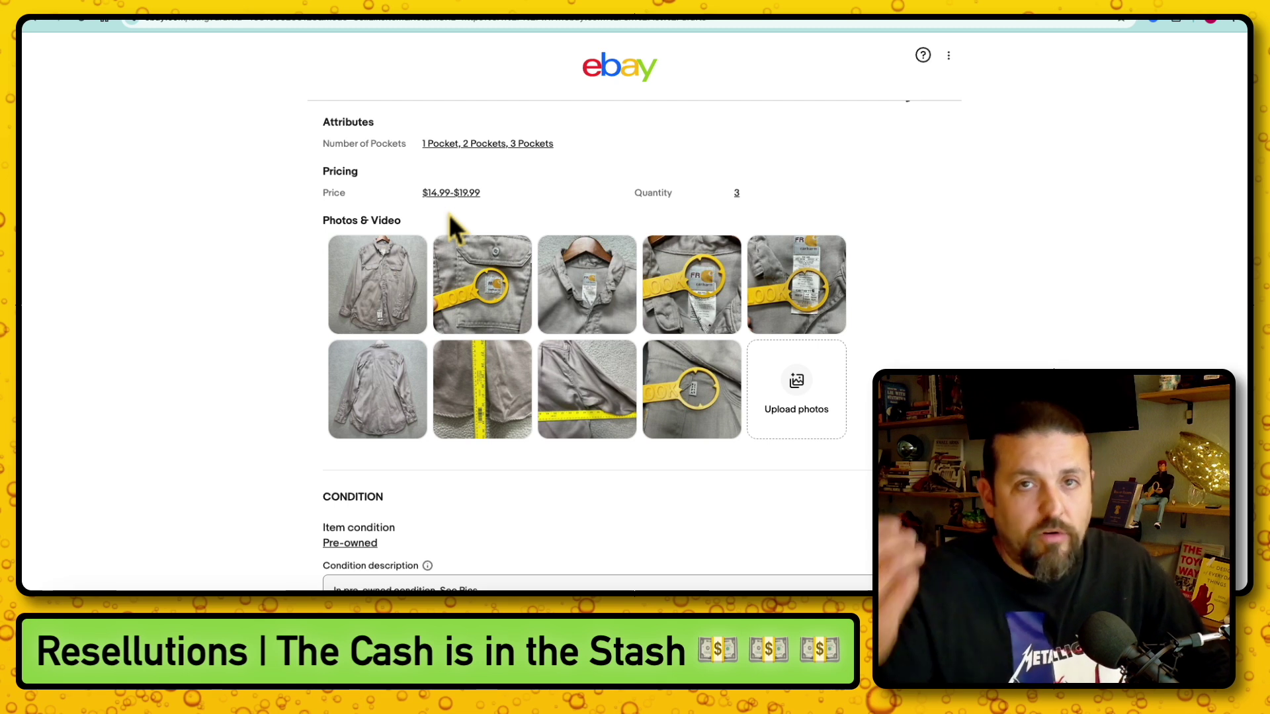
pyautogui.scroll(-10, 316, 280)
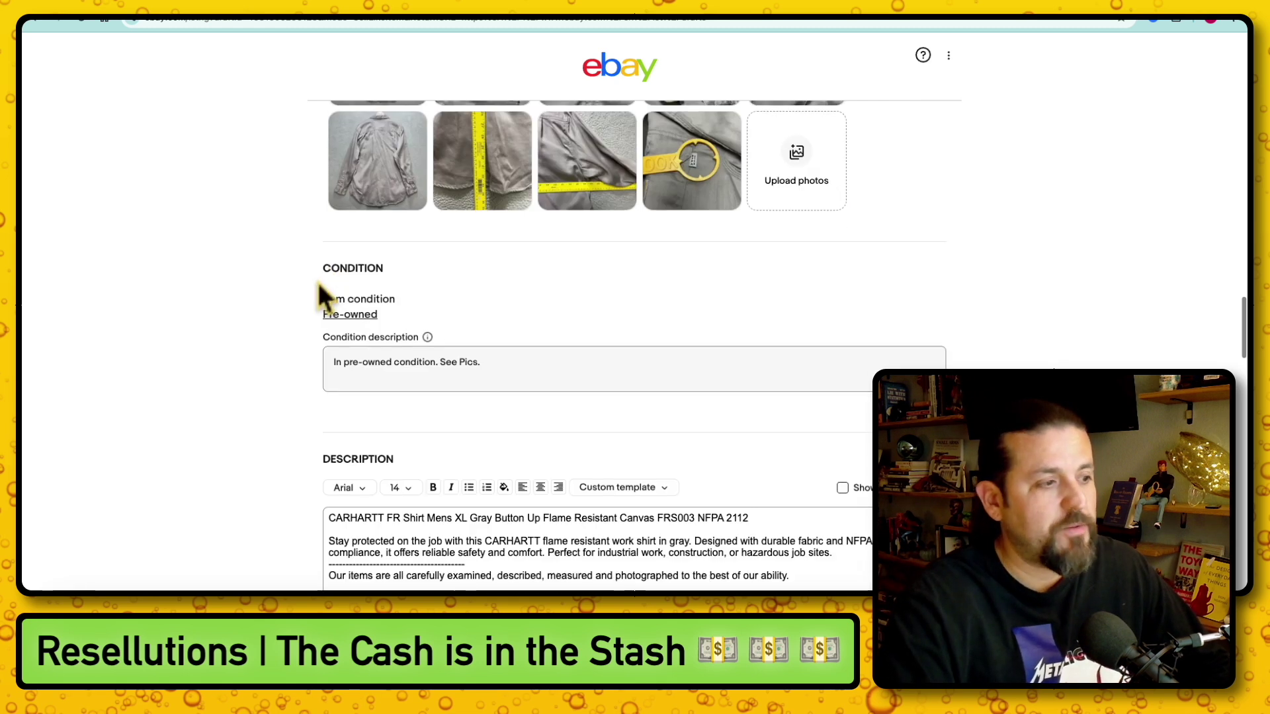
pyautogui.scroll(-15, 407, 315)
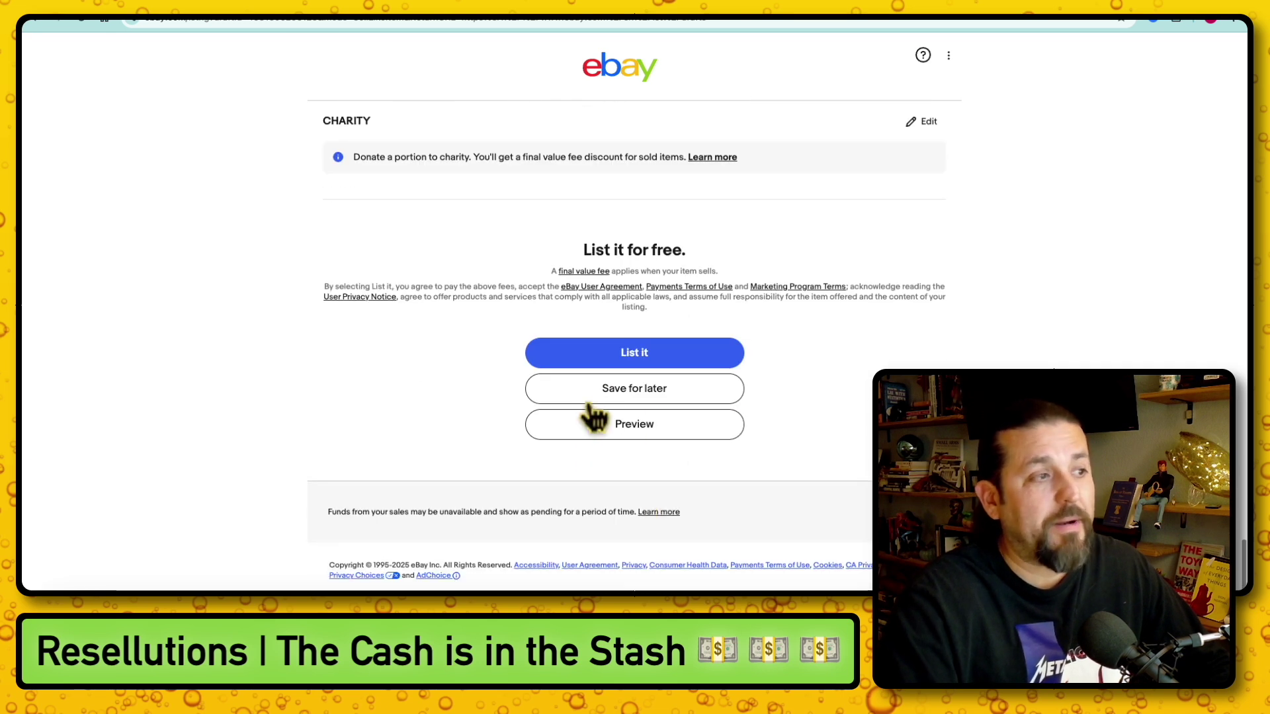
# Step: Open the active Reselloupe SET of 2 listing for revision and check its item specifics and variations section
pyautogui.click(38, 22)
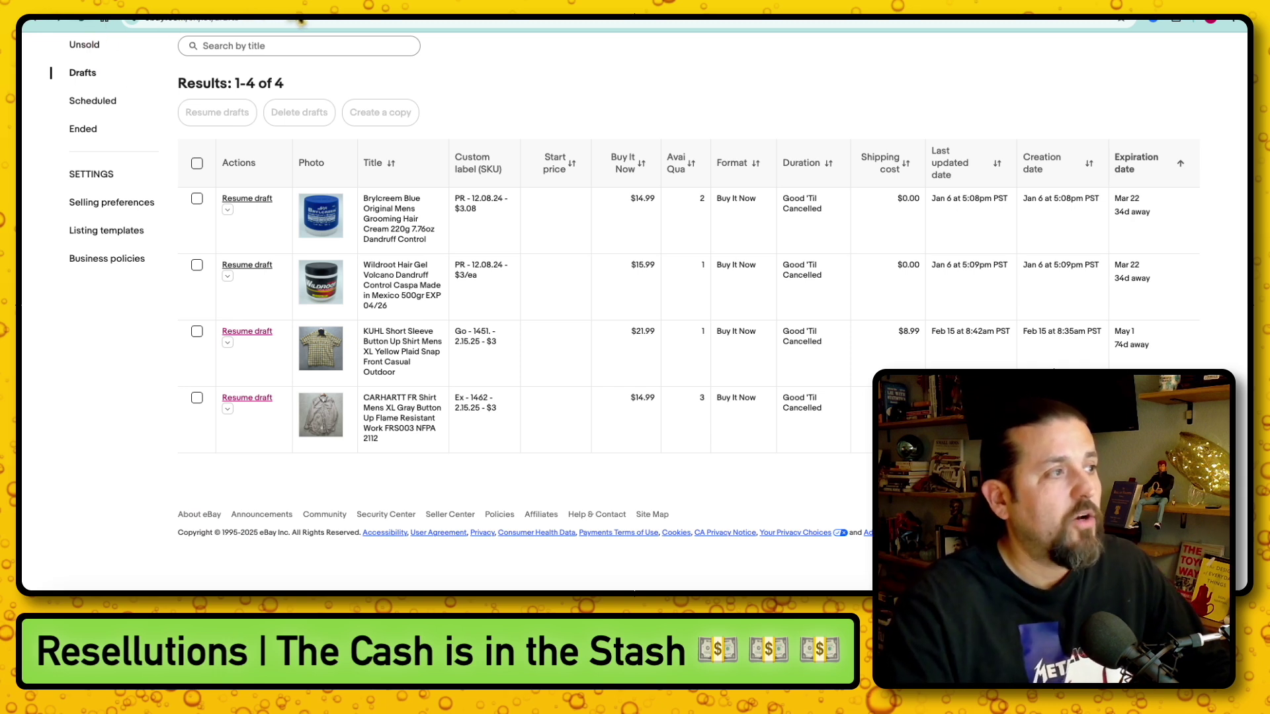
pyautogui.click(301, 17)
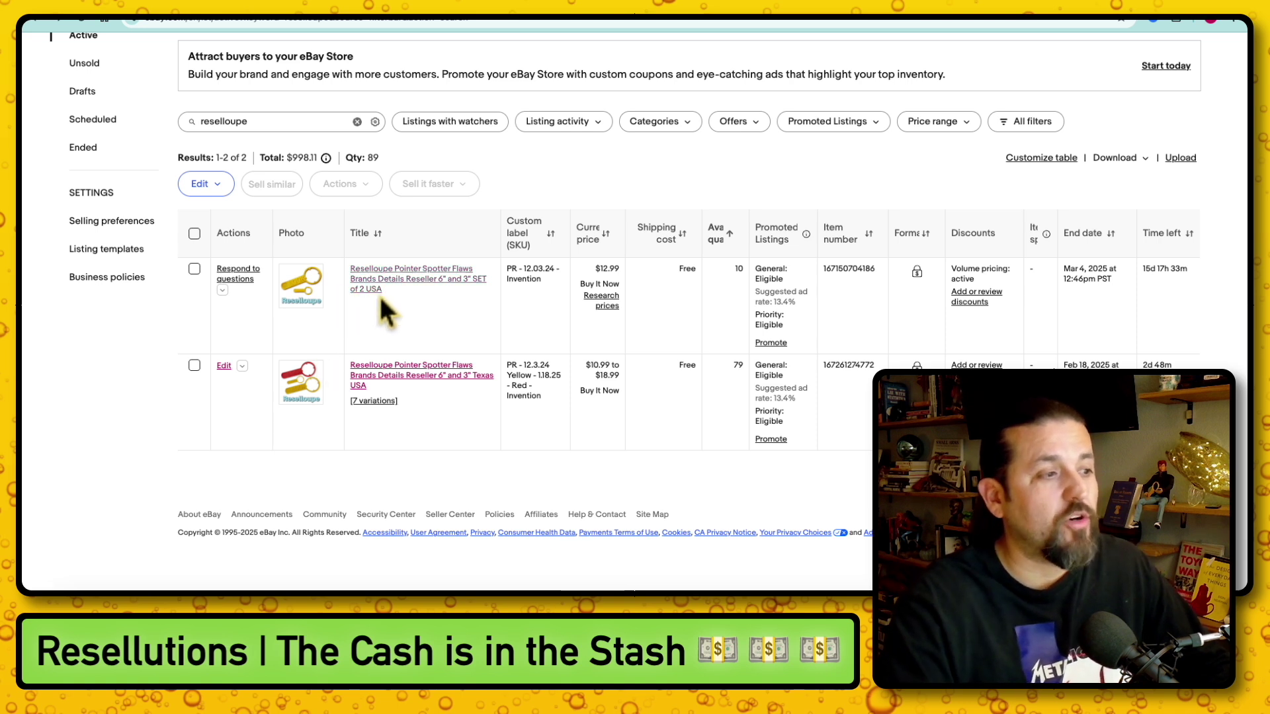
pyautogui.click(222, 291)
pyautogui.click(248, 325)
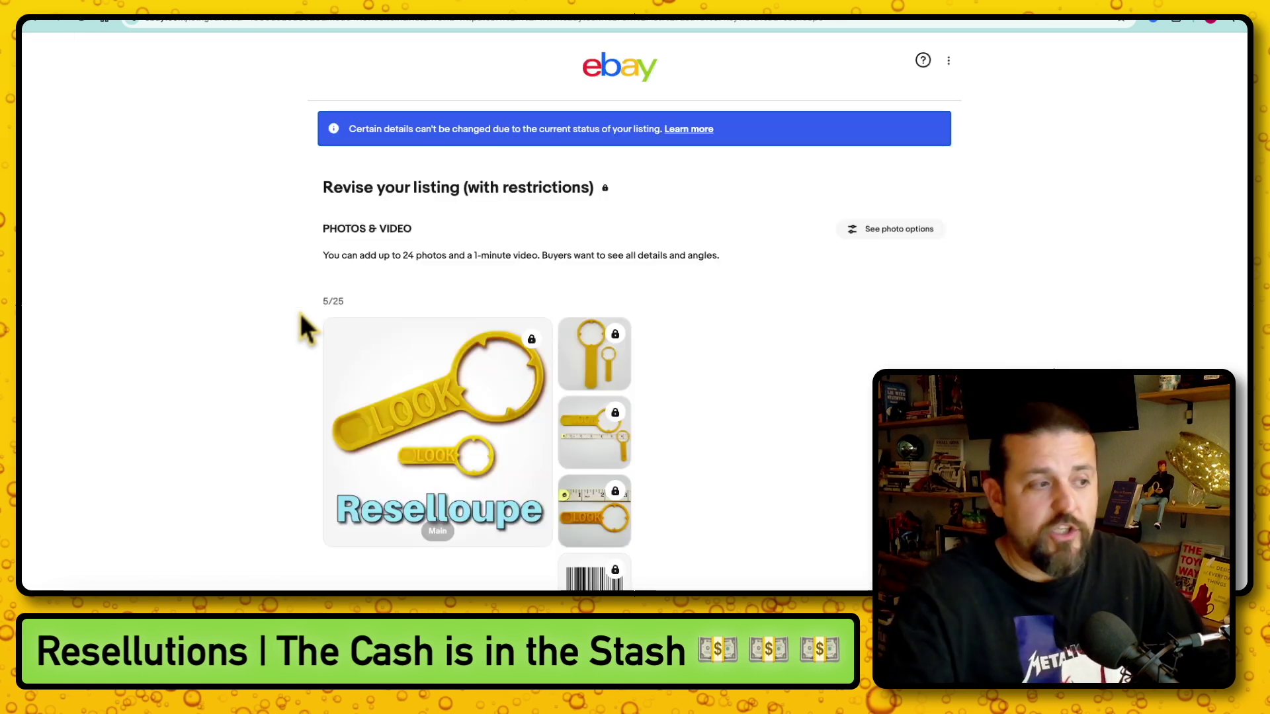
pyautogui.scroll(-1, 254, 322)
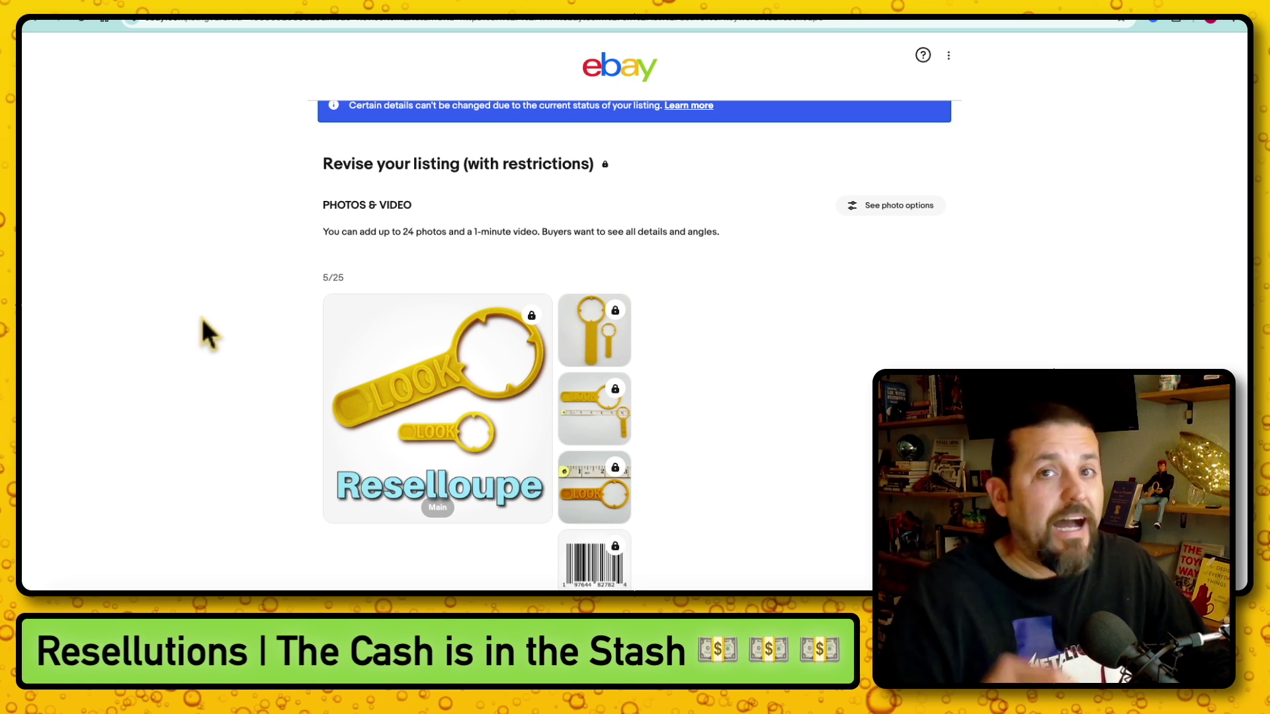
pyautogui.scroll(-2, 264, 319)
pyautogui.scroll(-20, 273, 320)
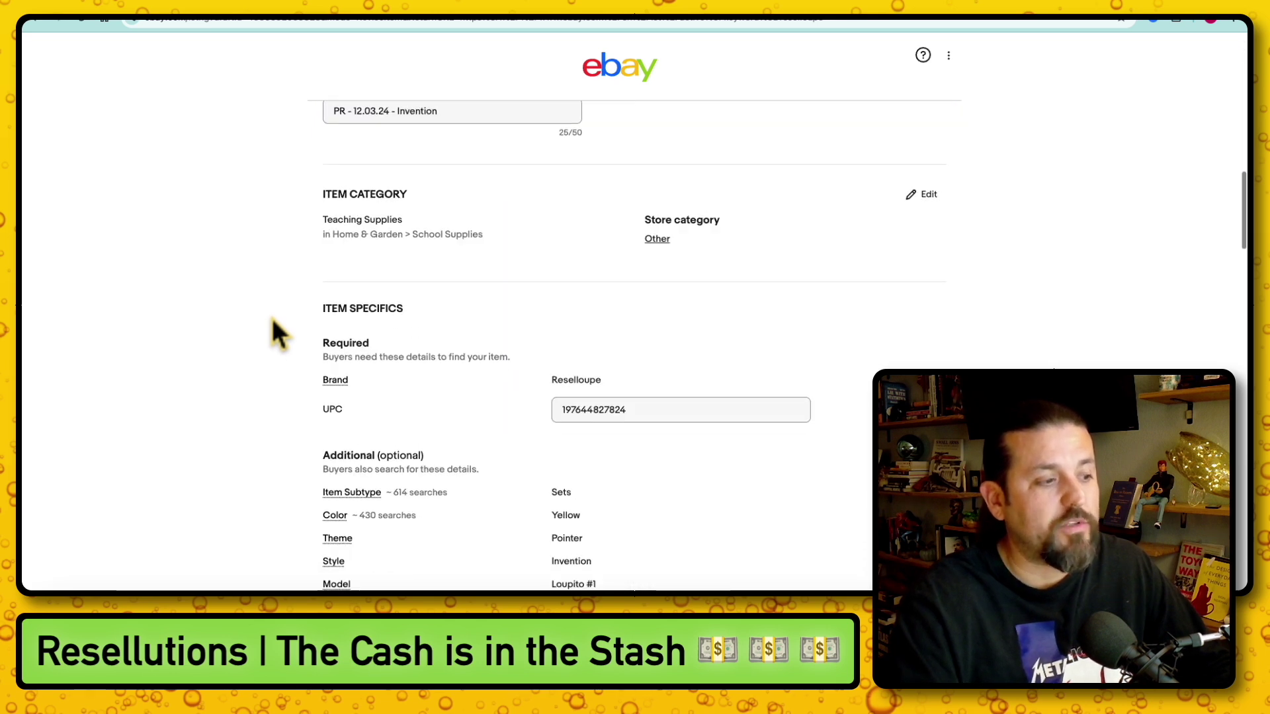
pyautogui.scroll(5, 272, 327)
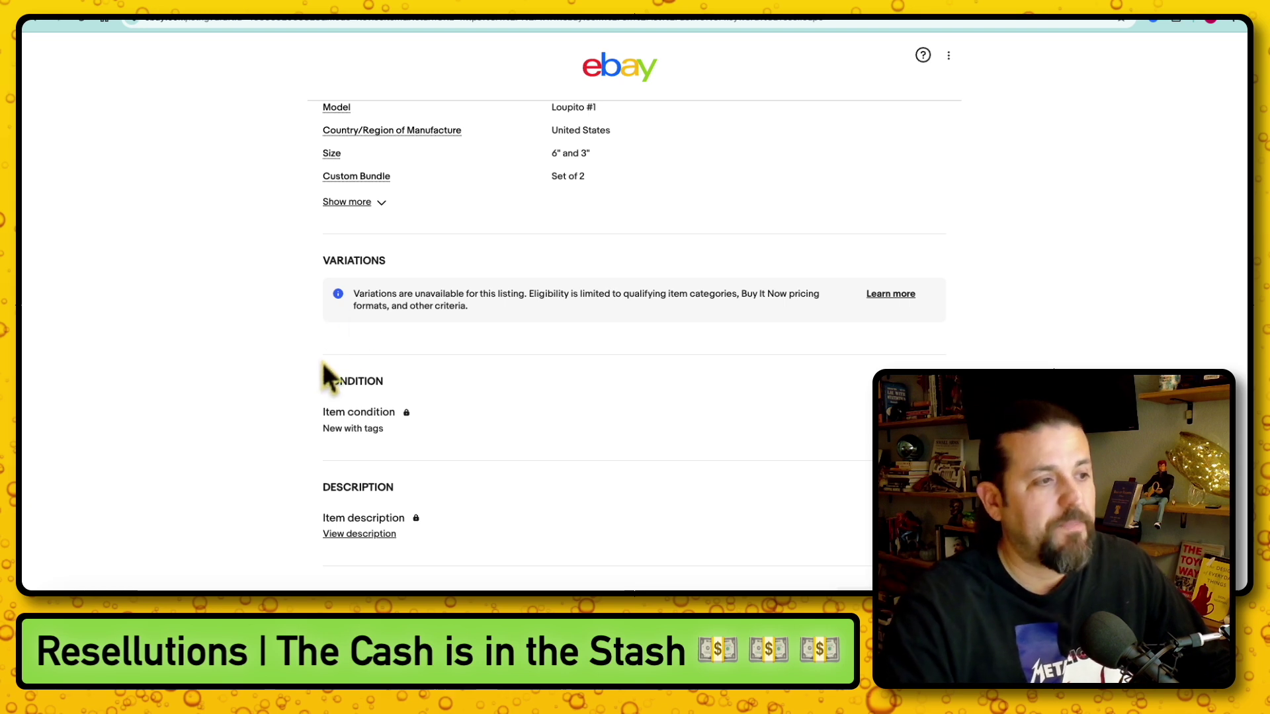
pyautogui.scroll(3, 345, 360)
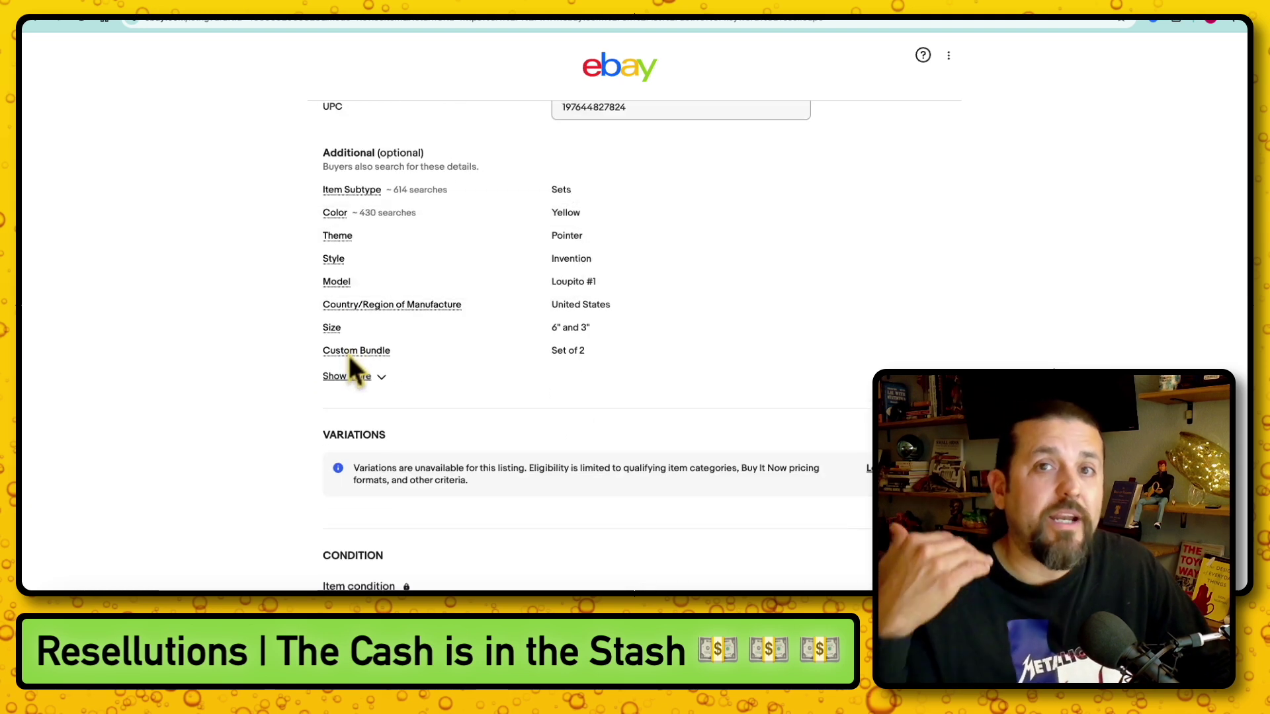
pyautogui.scroll(-3, 128, 312)
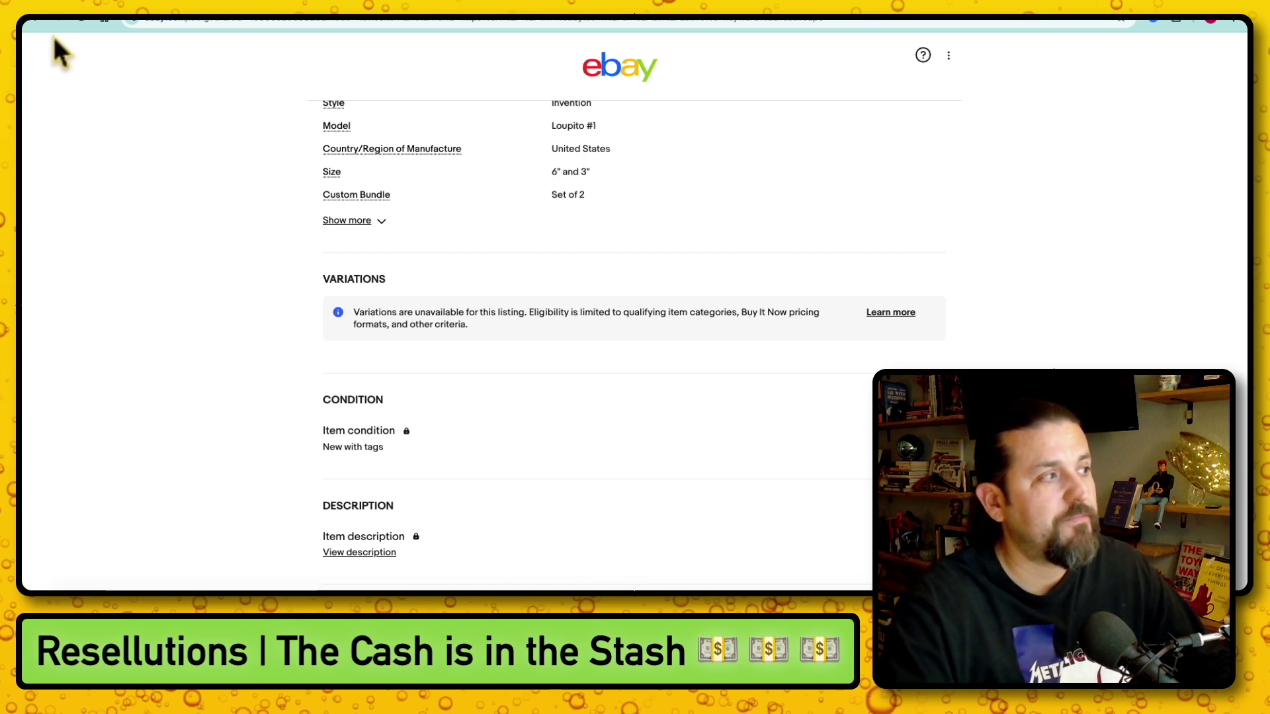
# Step: Return to the active listings, open the Reselloupe 6" and 3" Texas USA listing for revision, and view its variation details and photos
pyautogui.click(29, 21)
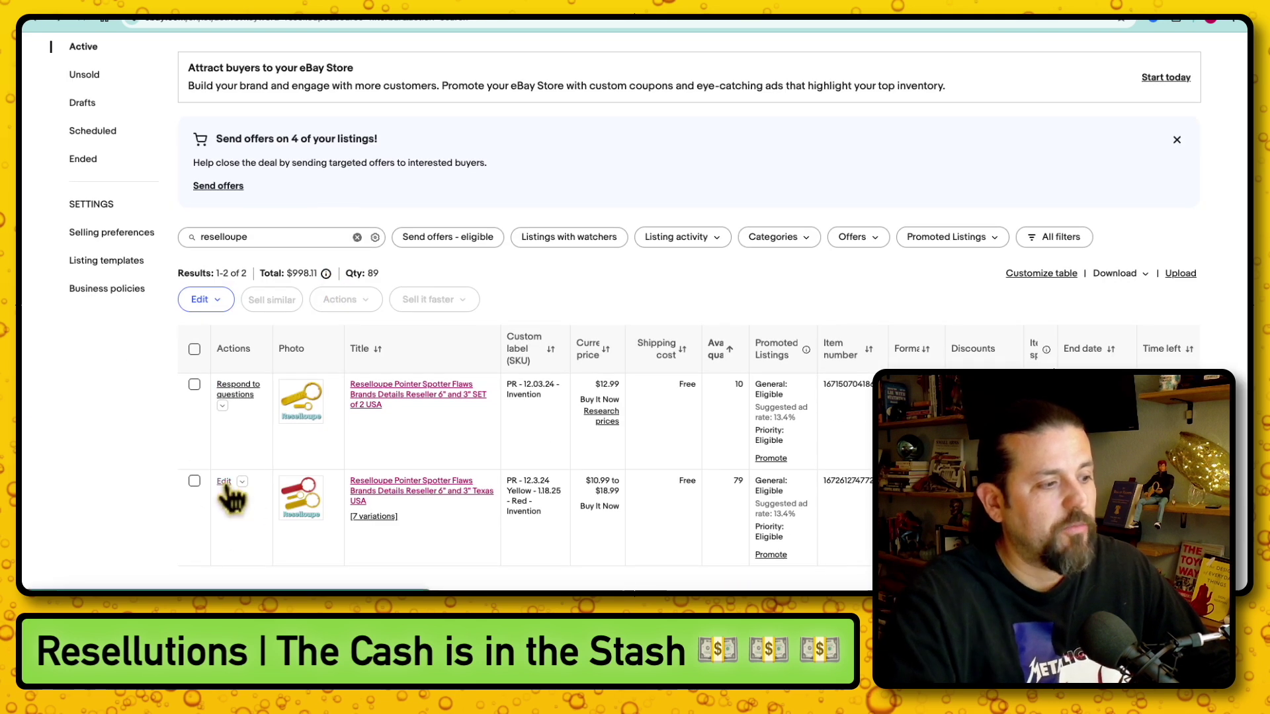
pyautogui.click(223, 482)
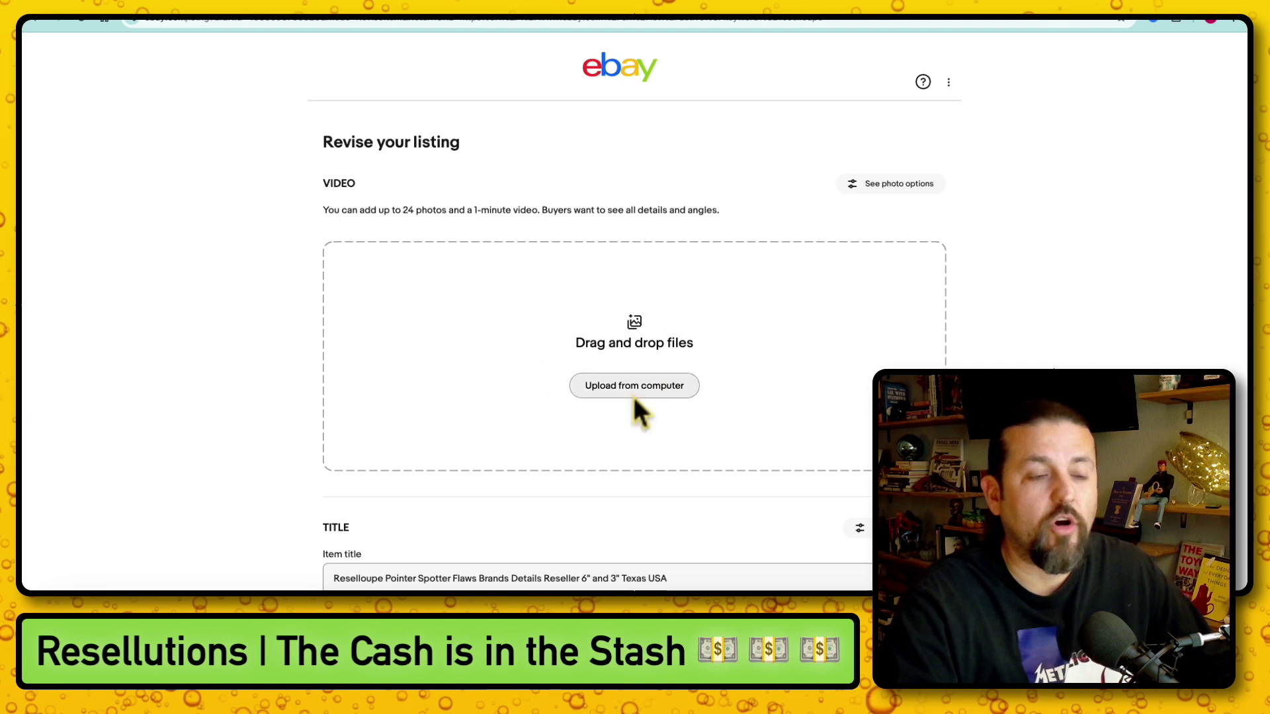
pyautogui.scroll(-1, 182, 328)
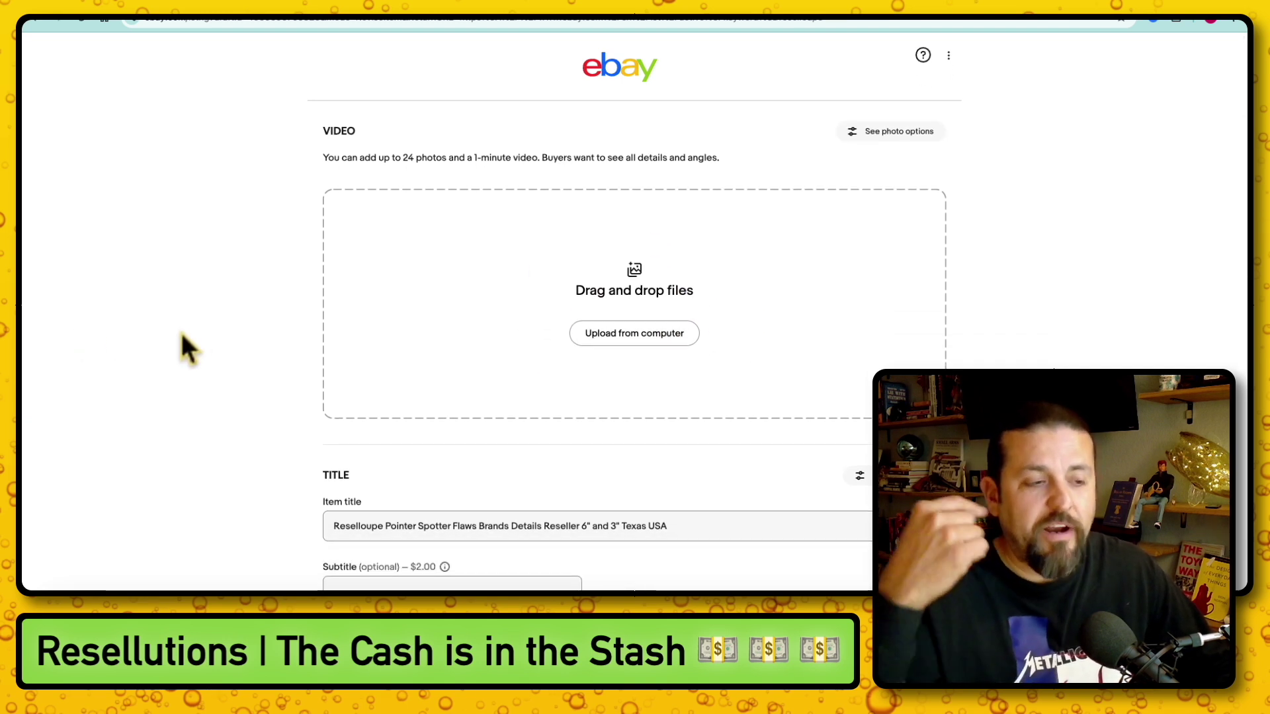
pyautogui.scroll(-2, 488, 463)
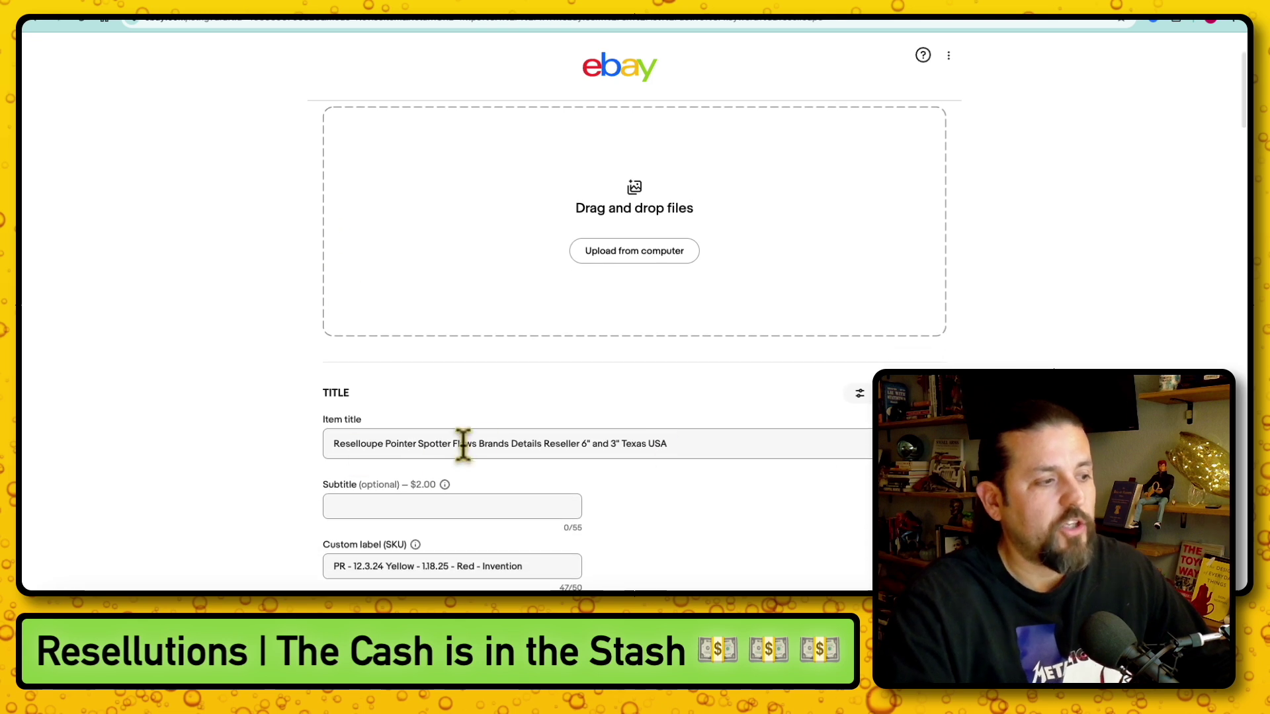
pyautogui.scroll(-6, 370, 445)
pyautogui.scroll(-10, 291, 440)
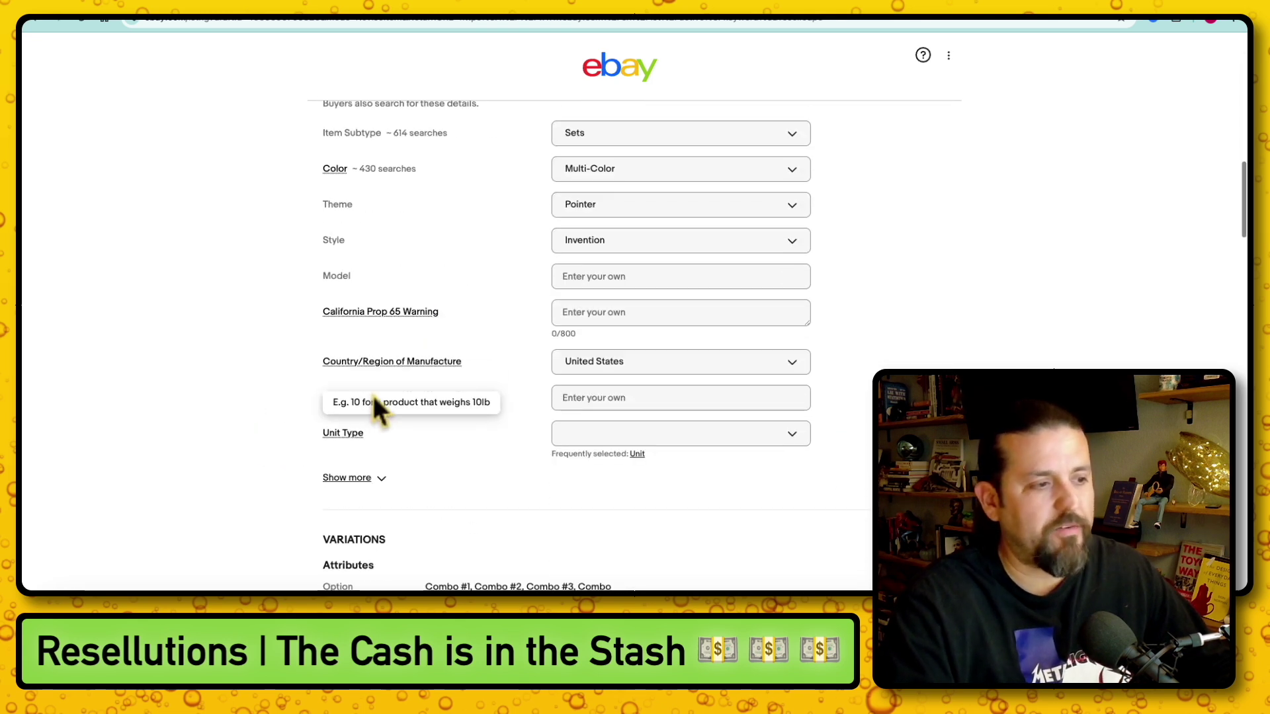
pyautogui.click(925, 289)
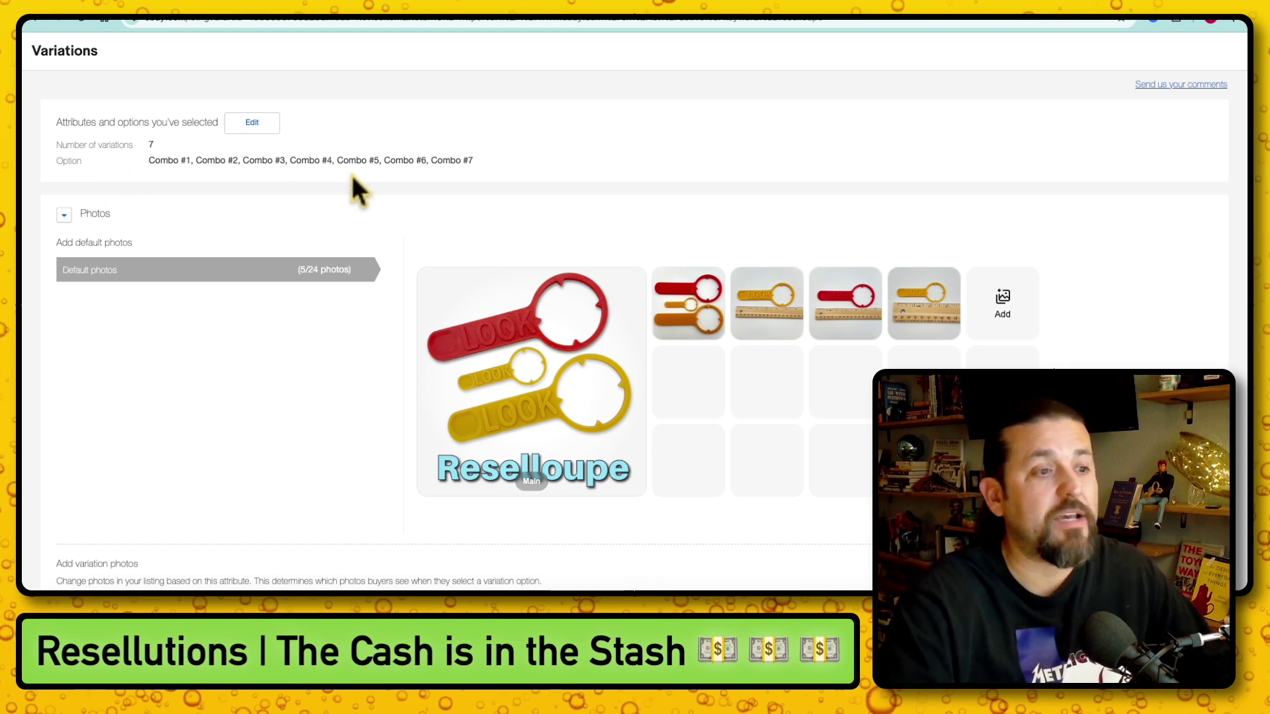
pyautogui.scroll(-1, 436, 225)
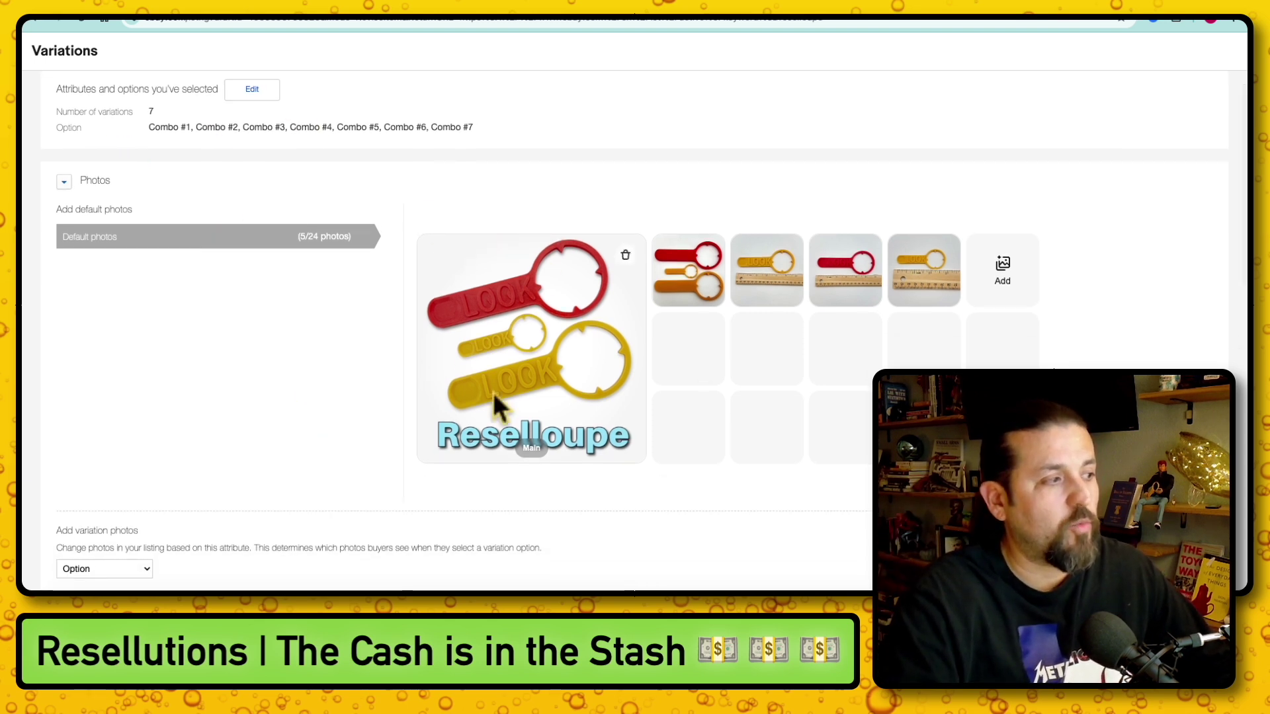
# Step: Review the variation photos of the Reselloupe Texas USA listing for each option from Combo #1 through Combo #7
pyautogui.scroll(-5, 371, 311)
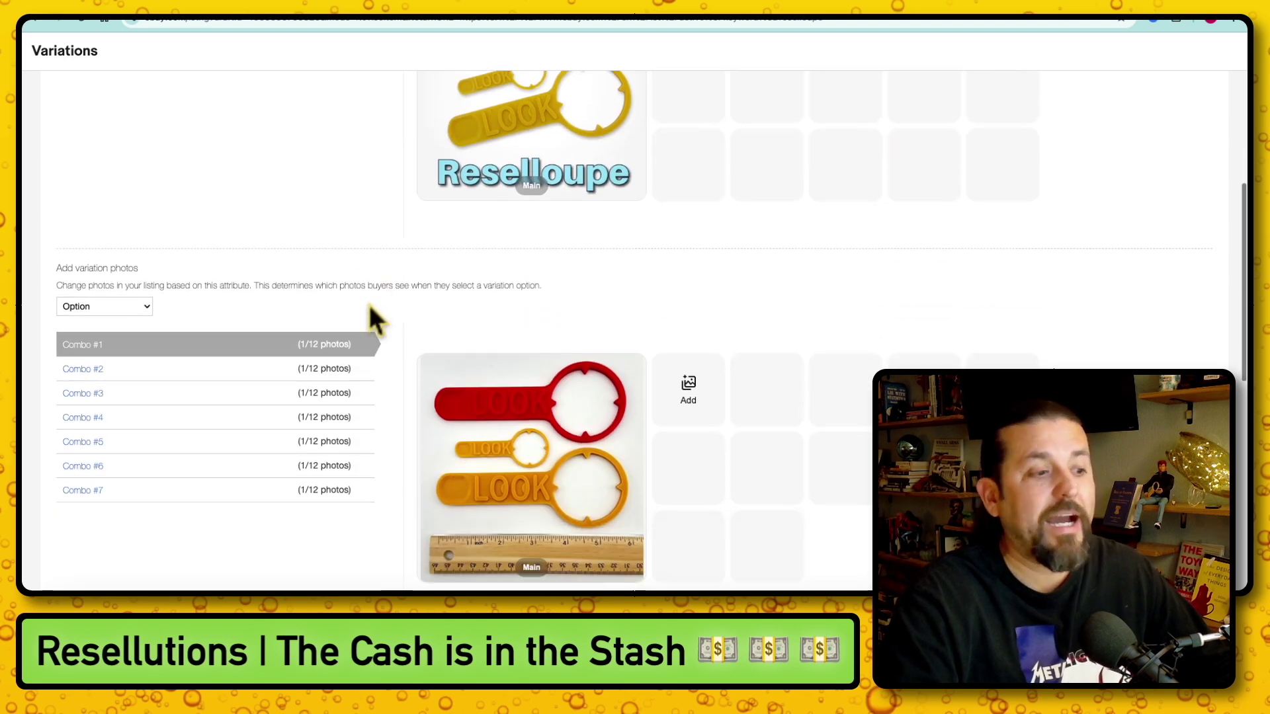
pyautogui.scroll(-1, 375, 317)
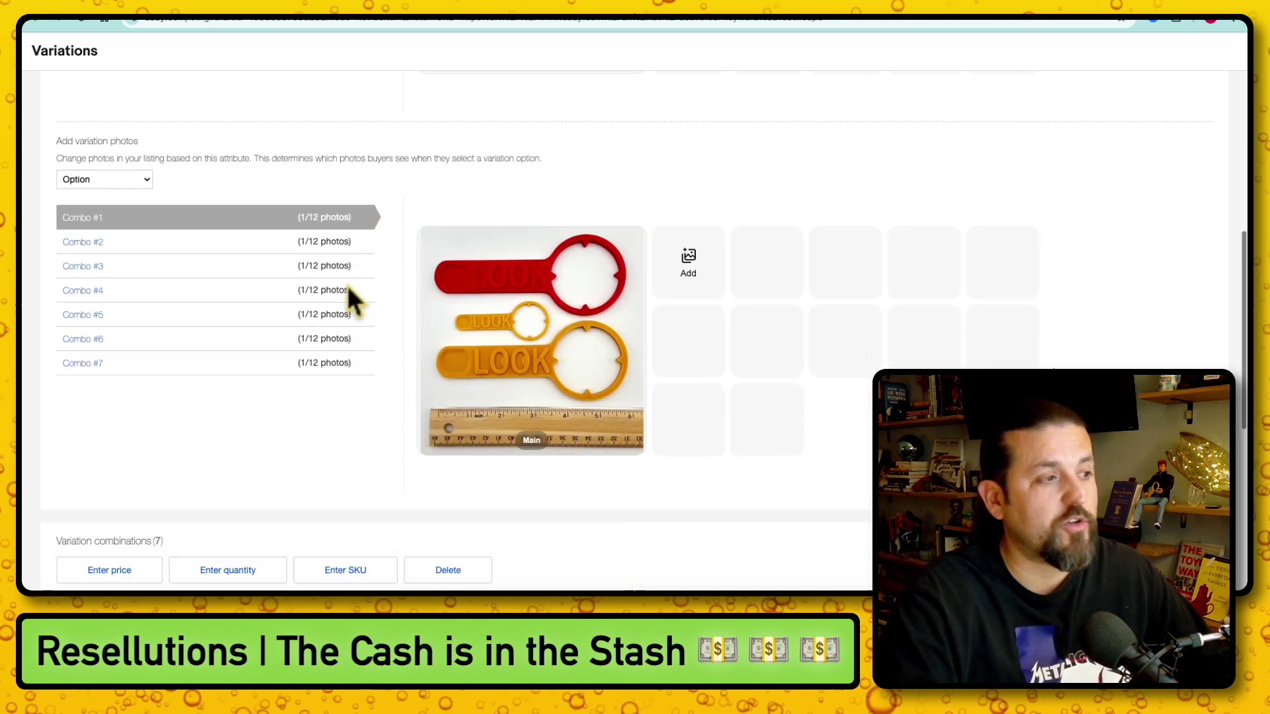
pyautogui.click(321, 247)
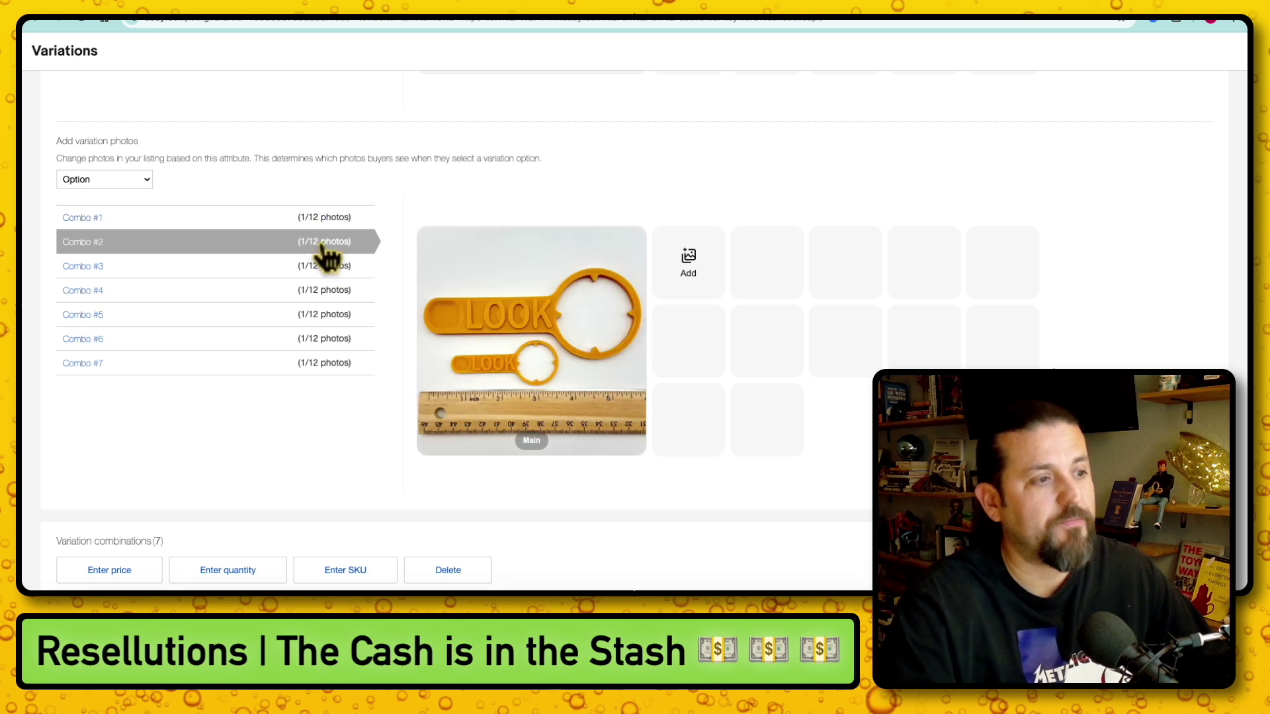
pyautogui.click(325, 271)
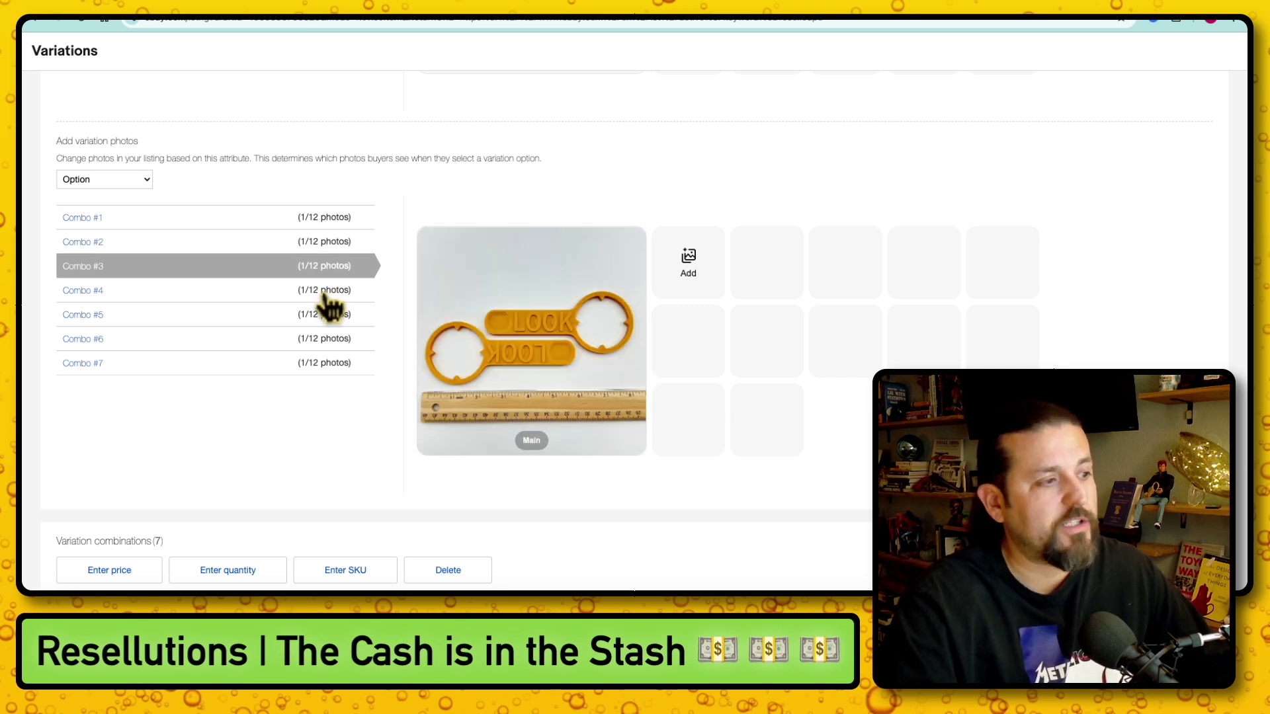
pyautogui.click(328, 293)
pyautogui.click(333, 319)
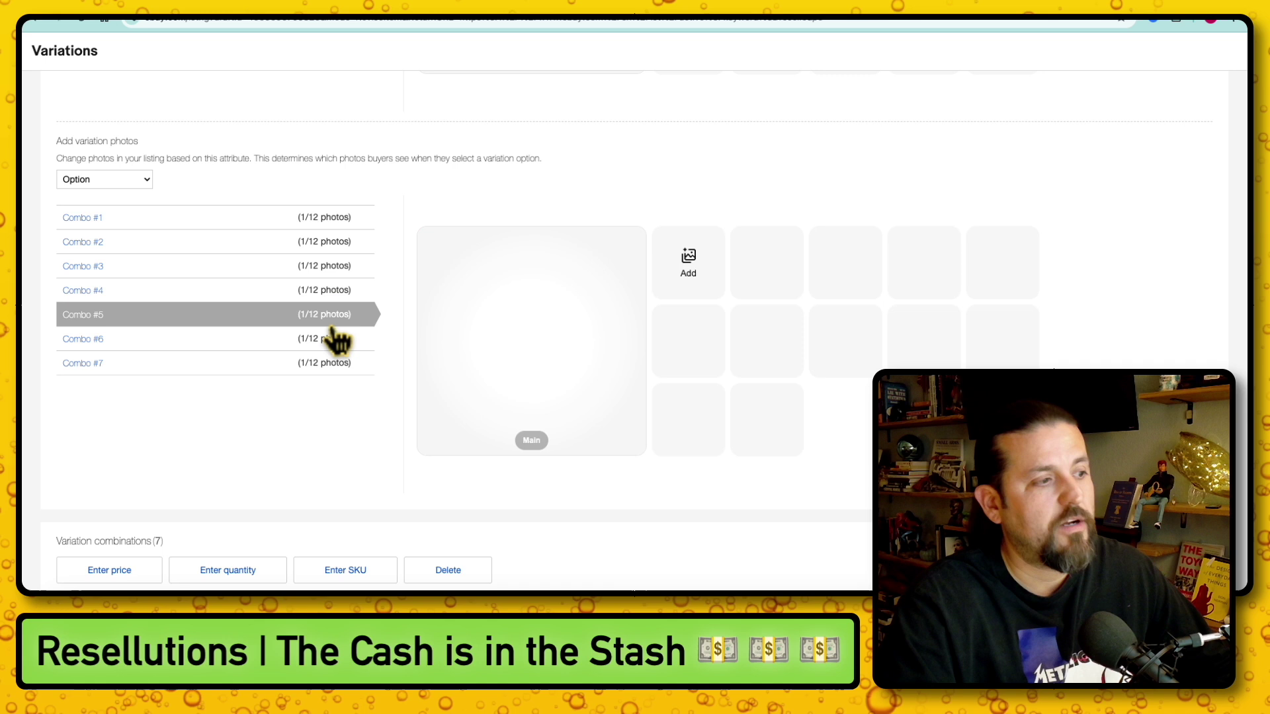
pyautogui.click(327, 344)
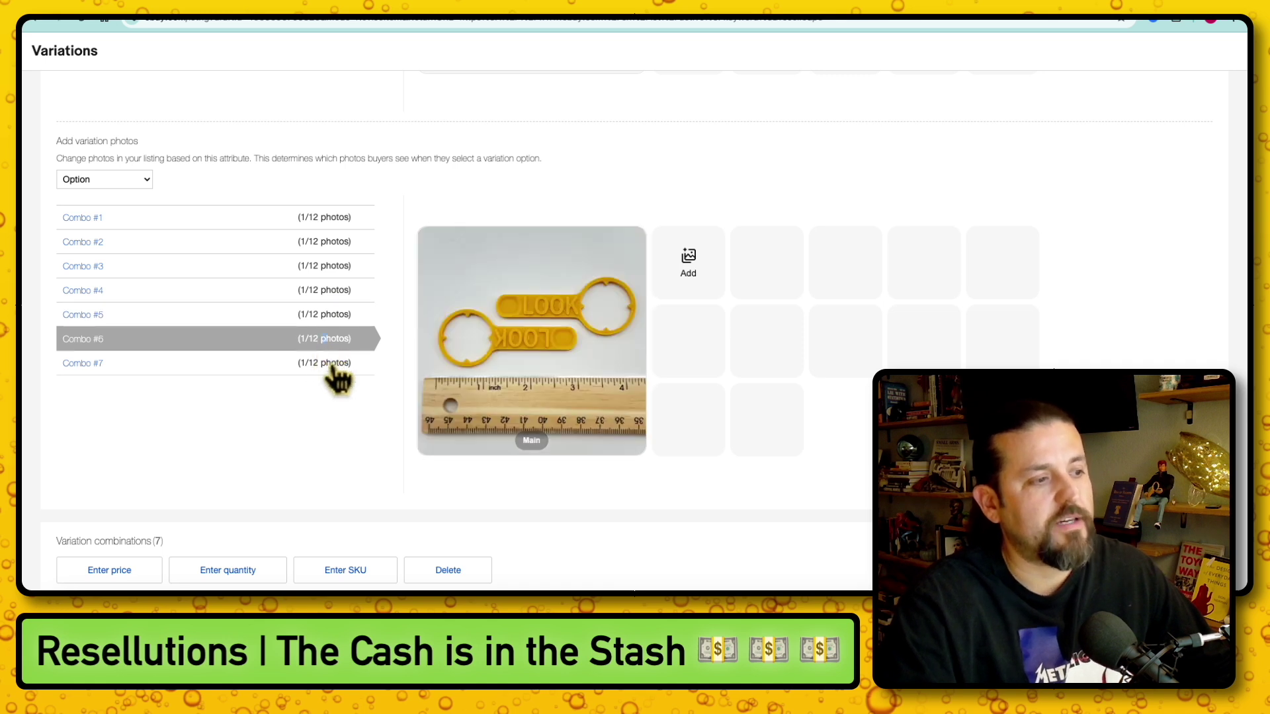
pyautogui.click(326, 365)
# Step: Set the Combo #1 variation's quantity to 20, and save and close the variation details
pyautogui.scroll(-7, 339, 375)
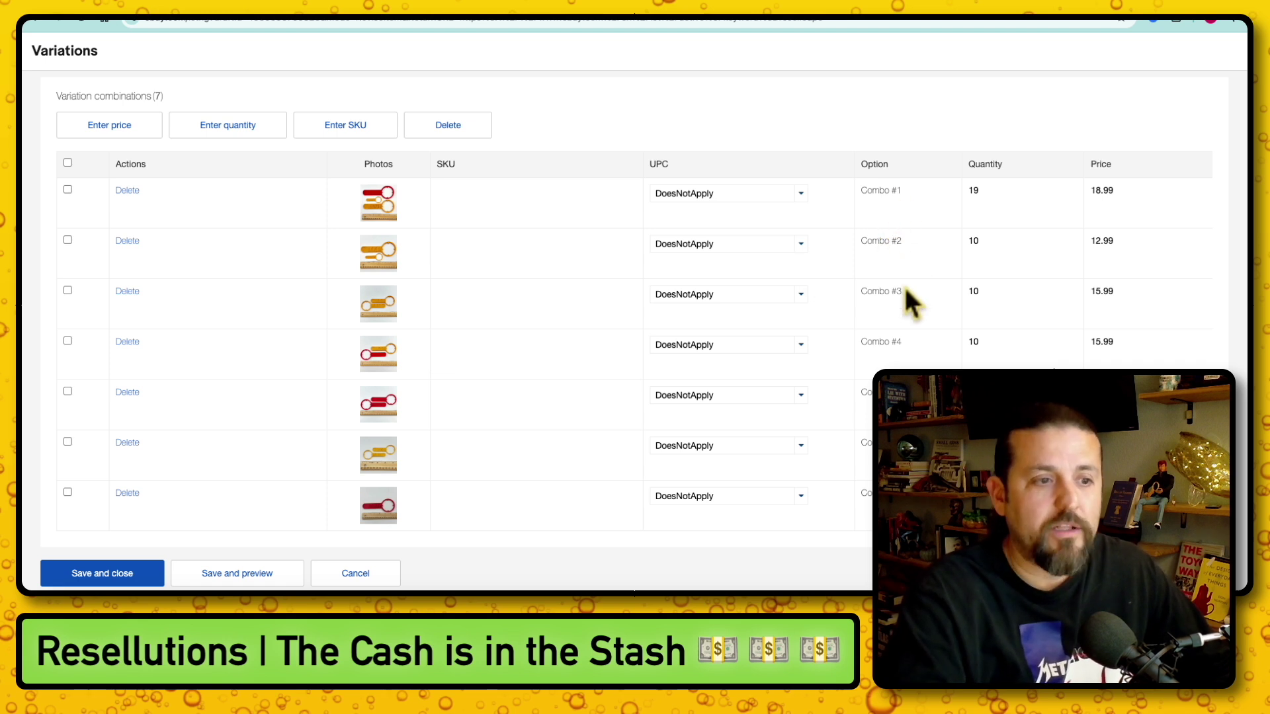
pyautogui.doubleClick(984, 191)
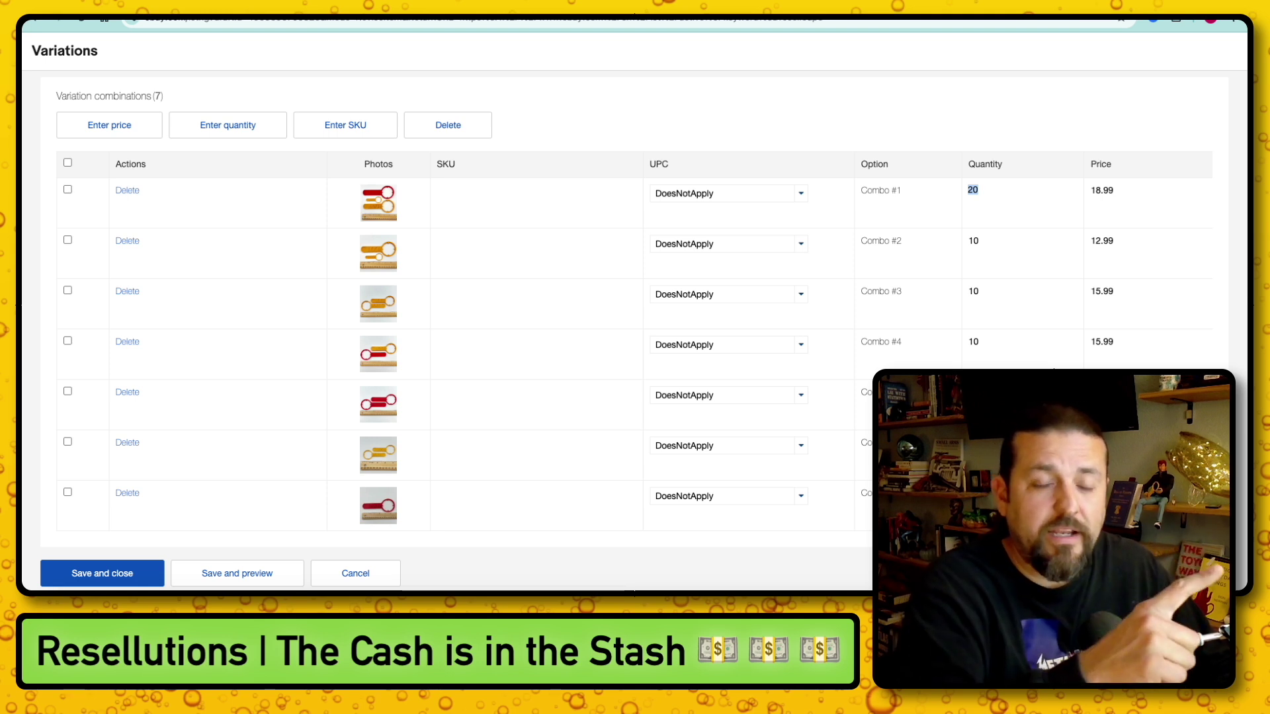
pyautogui.click(102, 573)
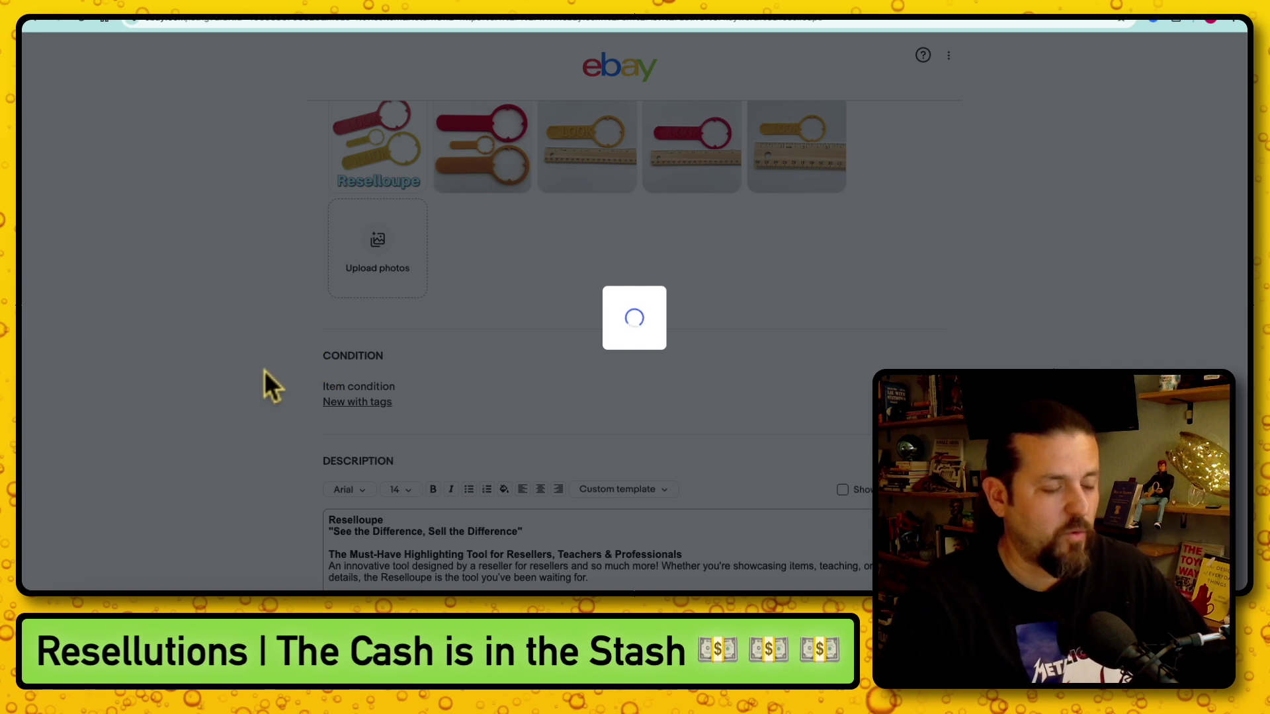
# Step: Go through the remaining shipping, preference and promotion settings, submit the Reselloupe Texas USA listing's revision, and return to the active listings
pyautogui.scroll(-7, 266, 337)
pyautogui.scroll(-6, 270, 347)
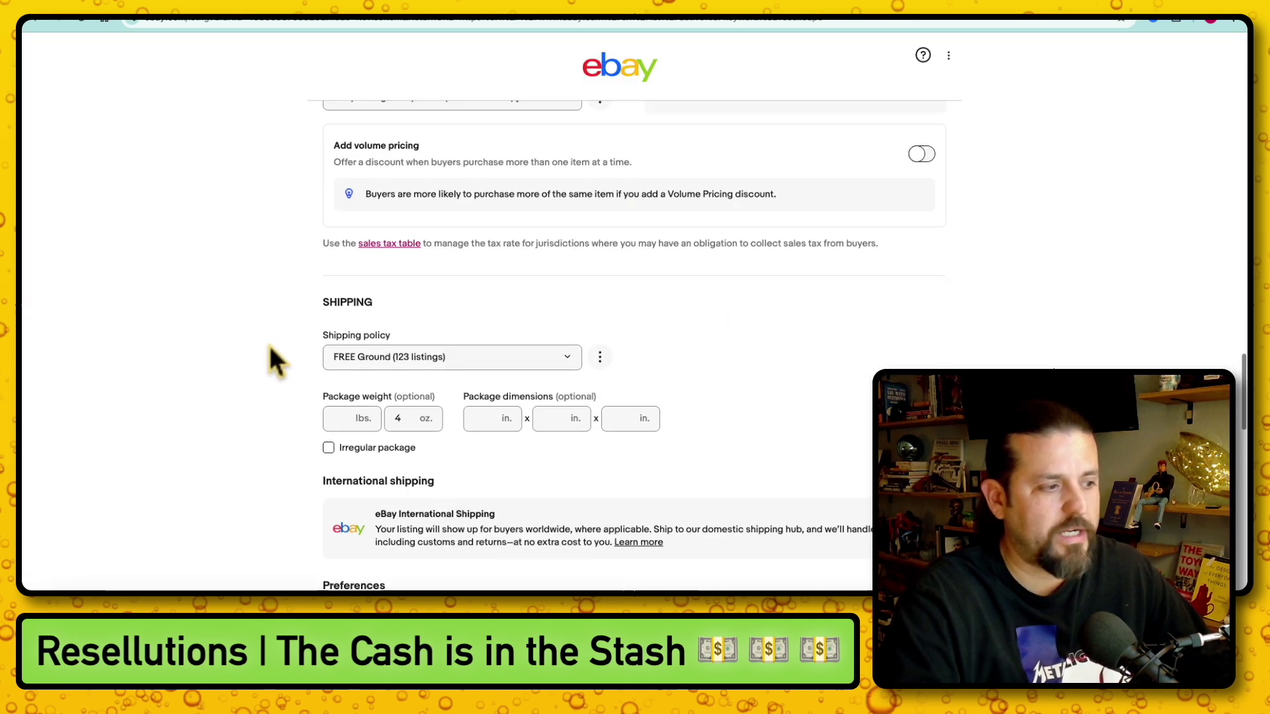
pyautogui.scroll(-2, 278, 361)
pyautogui.scroll(-12, 477, 278)
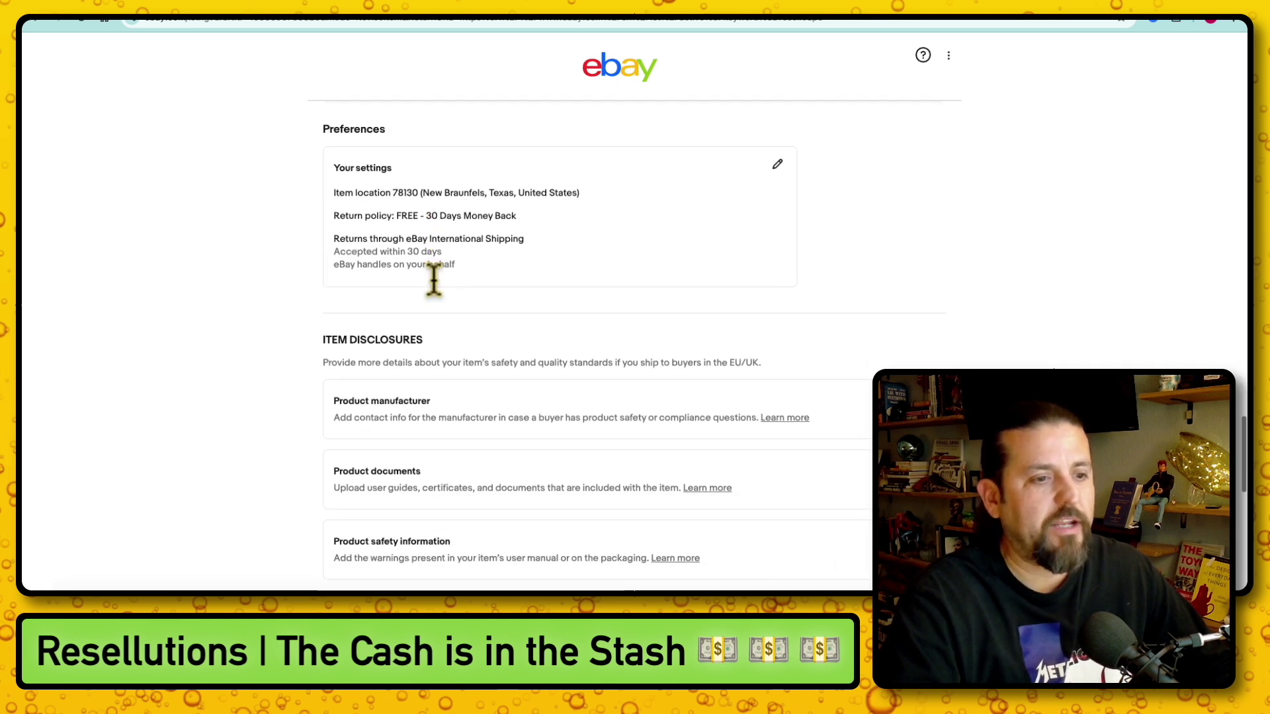
pyautogui.scroll(-1, 433, 277)
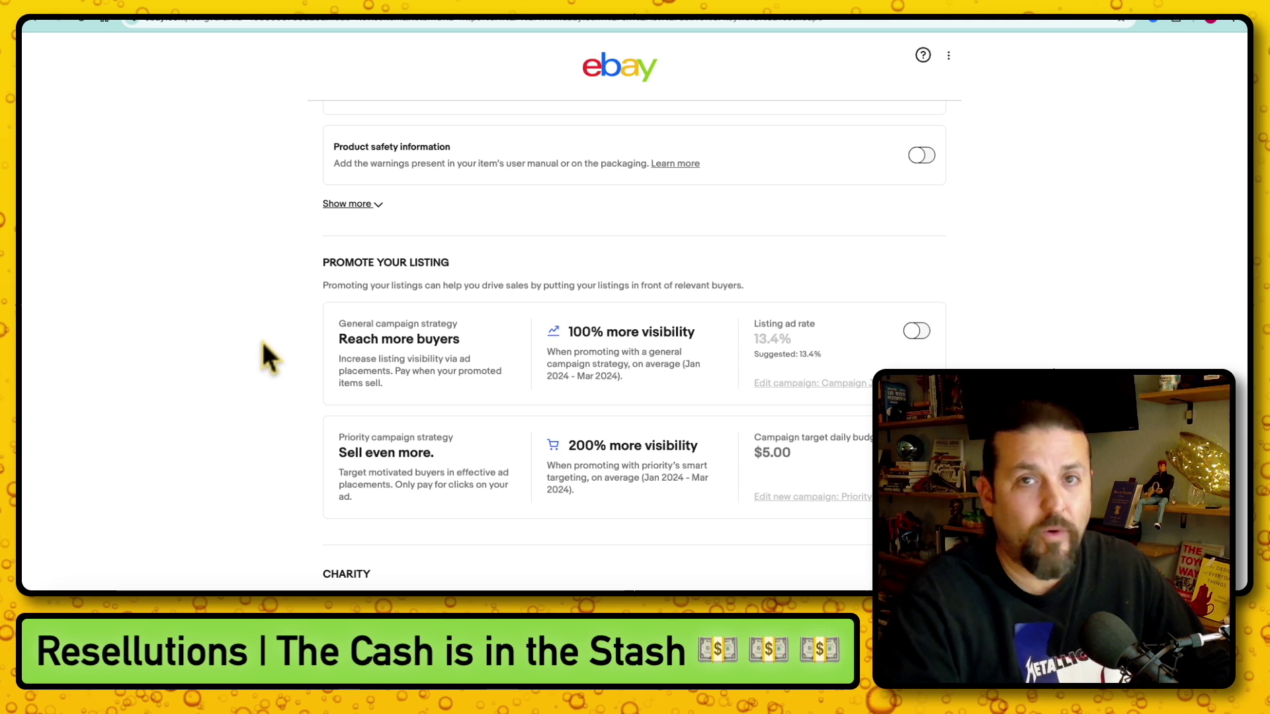
pyautogui.scroll(-6, 262, 351)
pyautogui.click(669, 389)
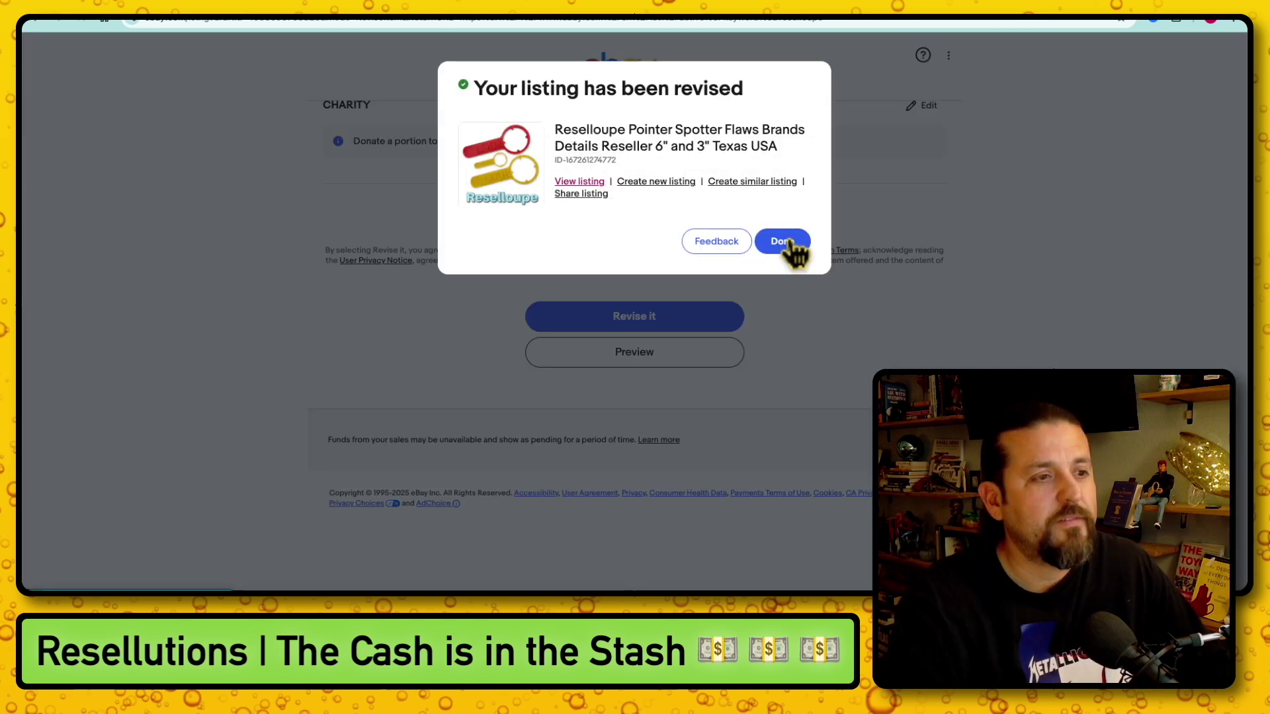
pyautogui.click(782, 242)
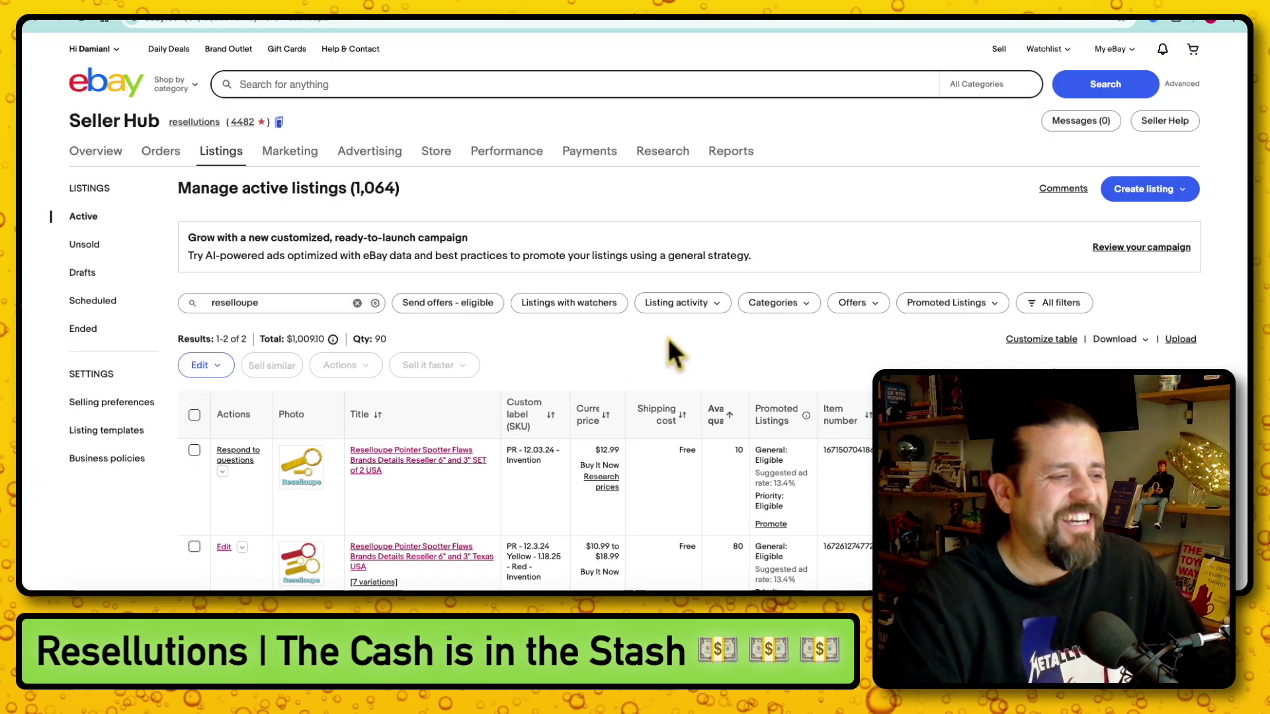
# Step: Compare the prices and available quantities of the two Reselloupe listings in the active listings
pyautogui.scroll(-4, 672, 340)
pyautogui.scroll(2, 655, 344)
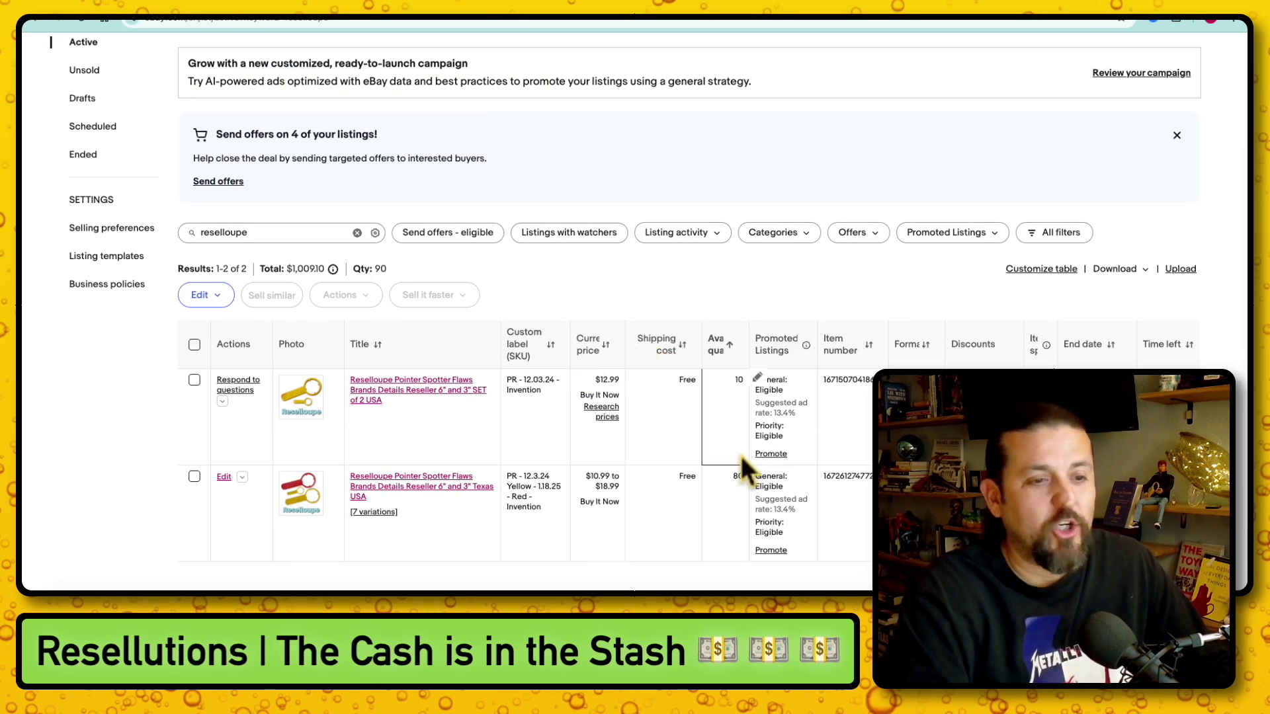
pyautogui.scroll(-1, 741, 455)
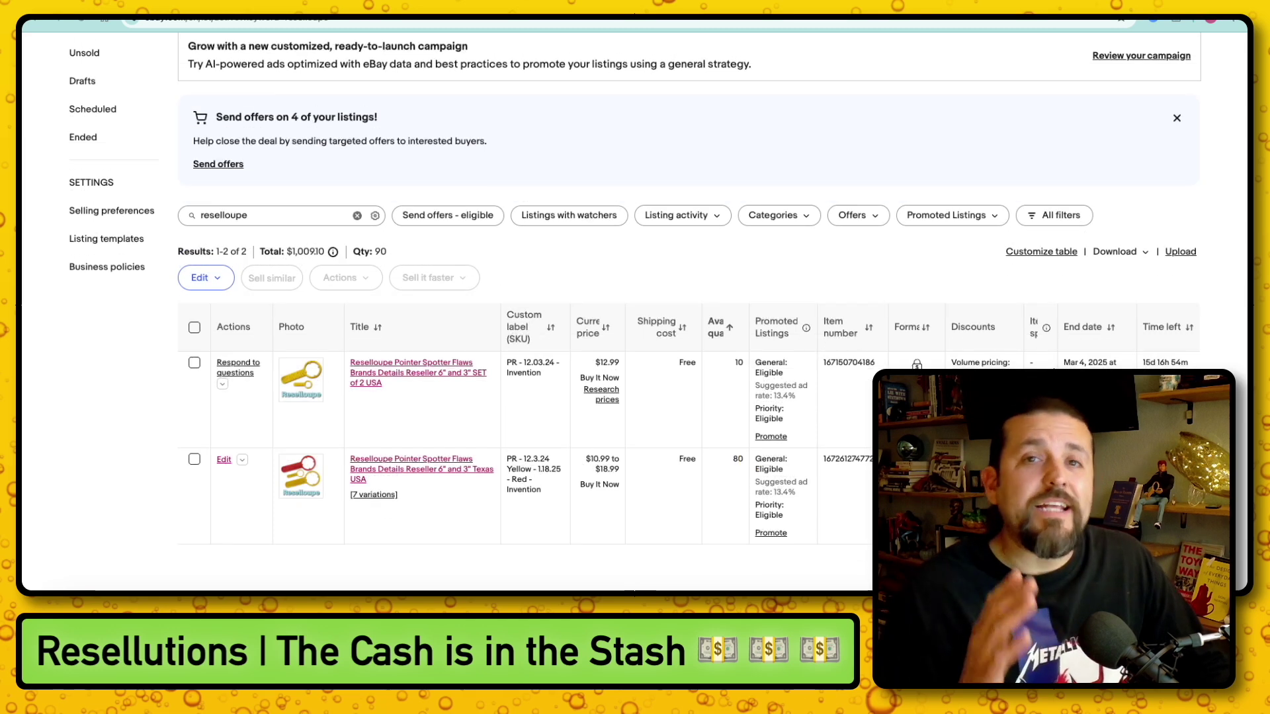